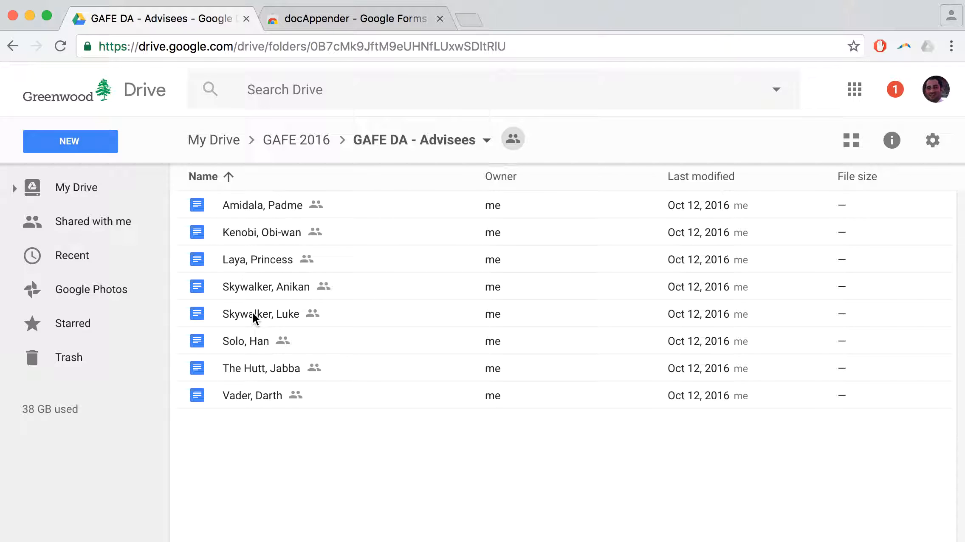
left_click(251, 216)
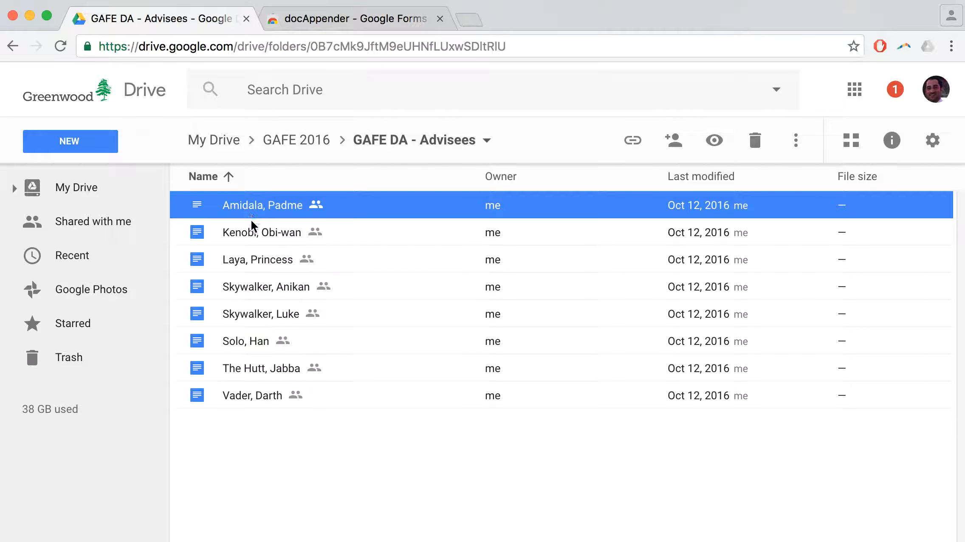
left_click(248, 237)
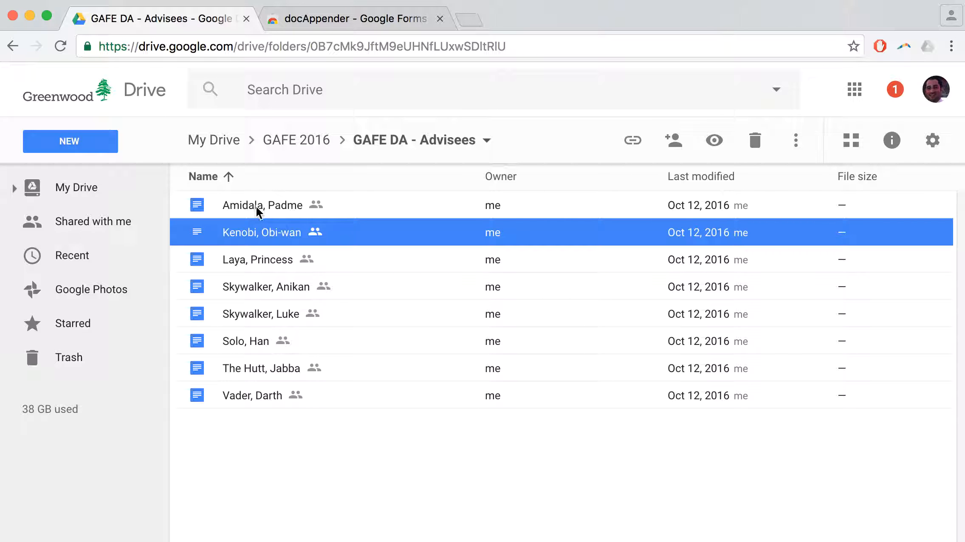
left_click(268, 207)
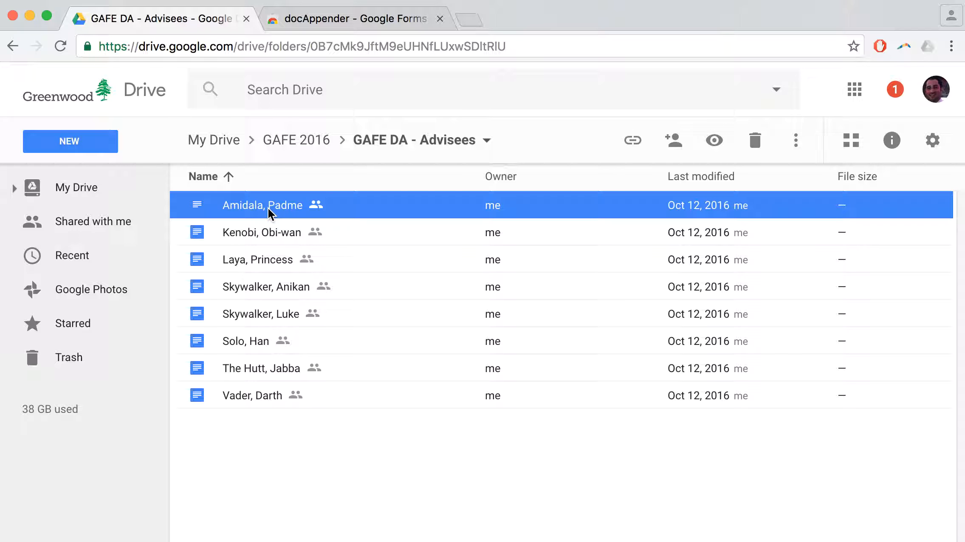
left_click(254, 451)
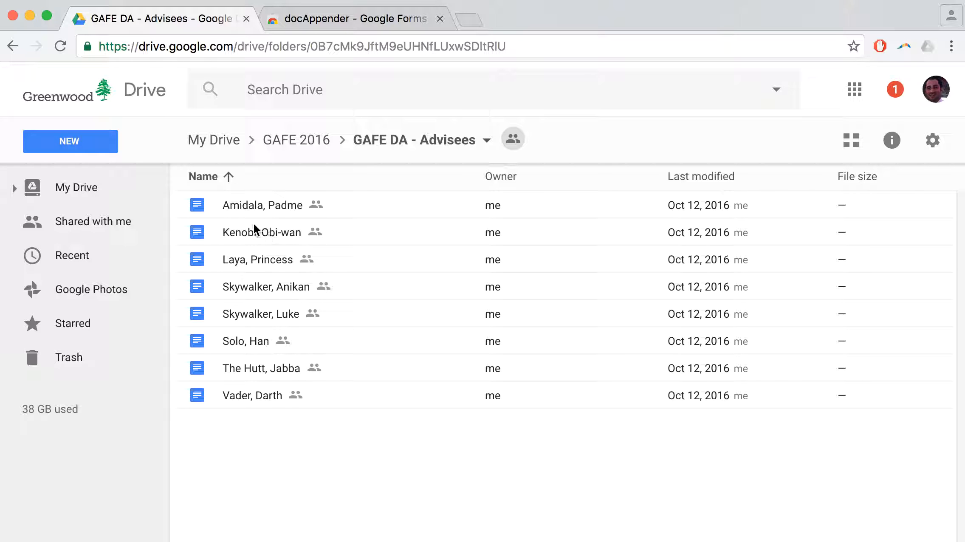
Create a new Google Form in the shared GAFE 2016 folder, accepting the folder's sharing permissions.
left_click(298, 142)
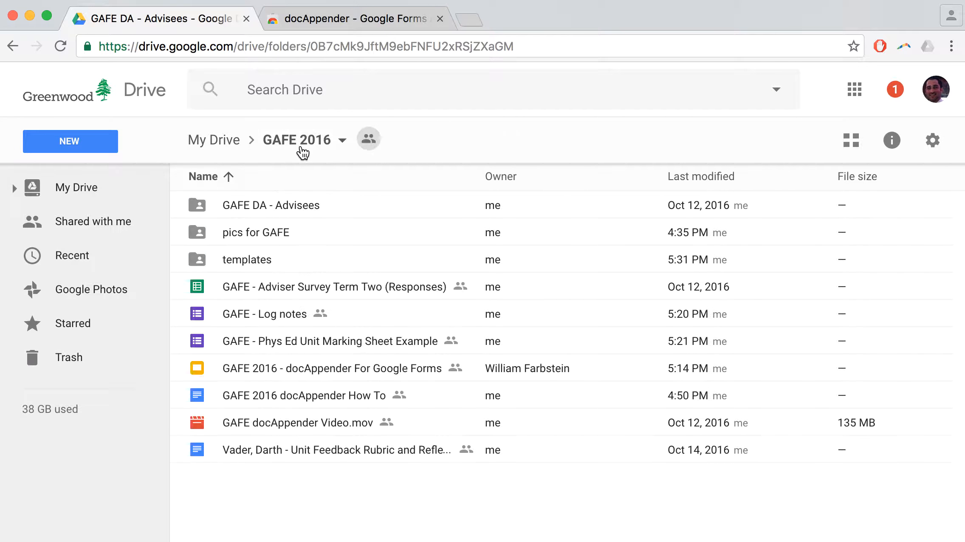
left_click(276, 206)
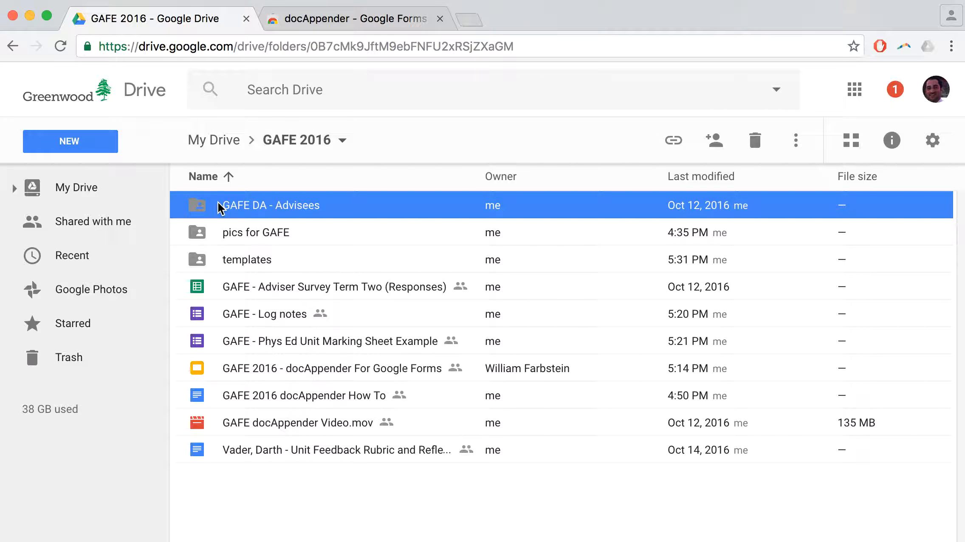
left_click(92, 142)
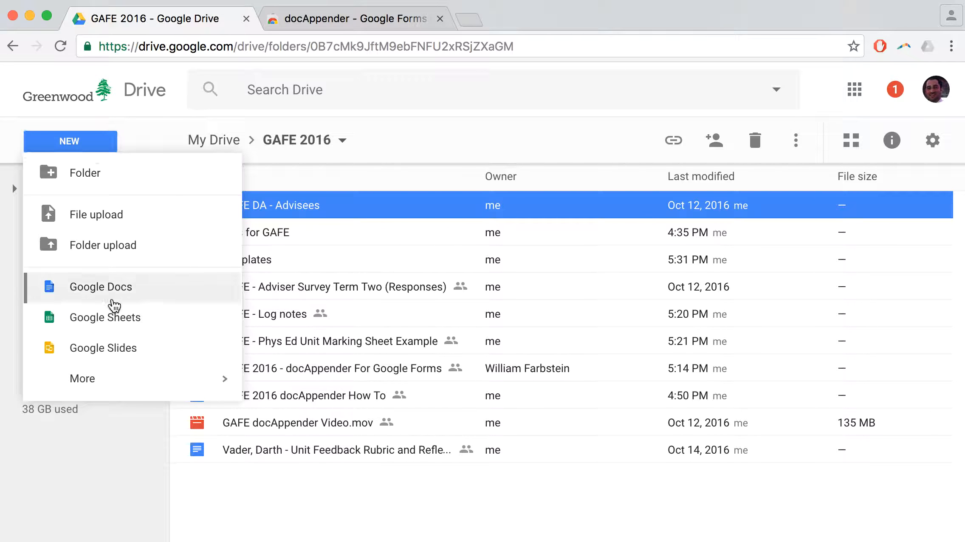
mouse_move(107, 386)
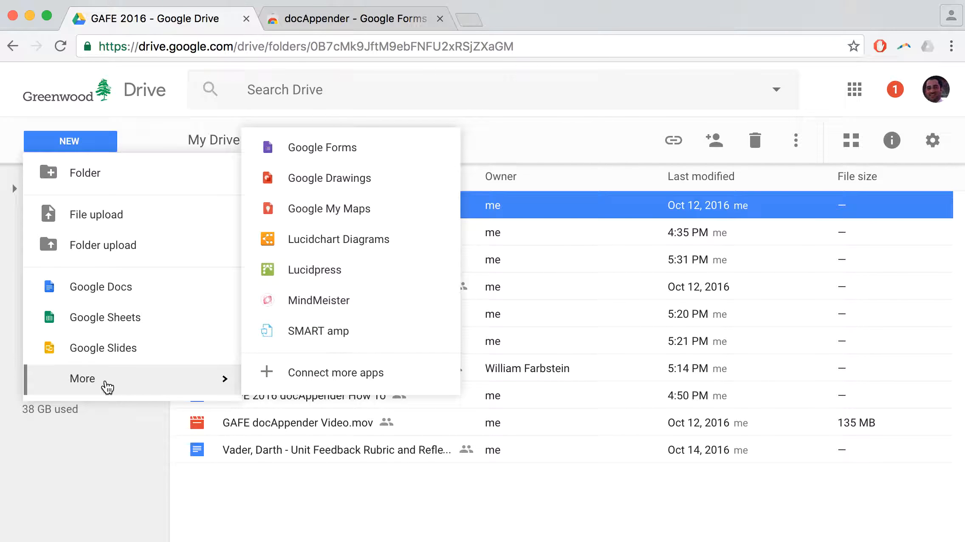
left_click(367, 153)
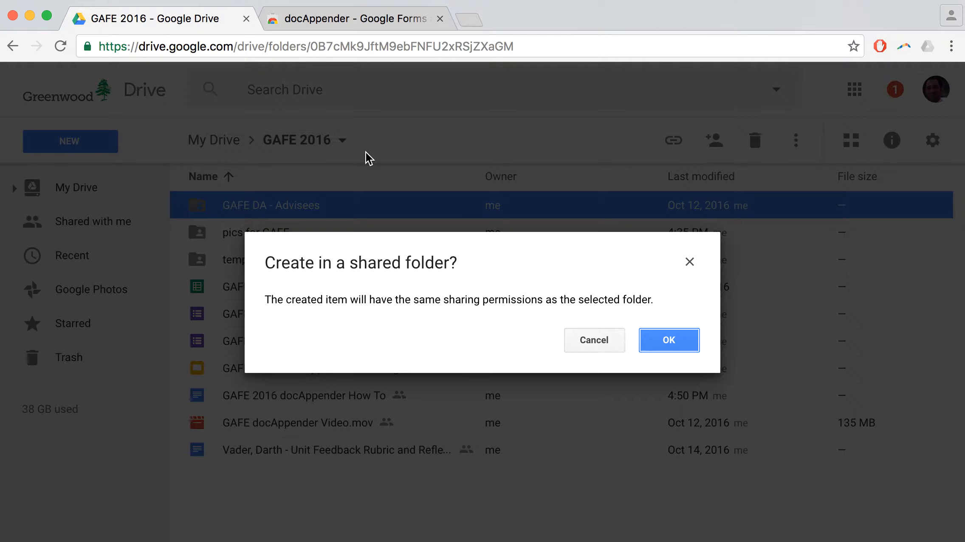
left_click(660, 345)
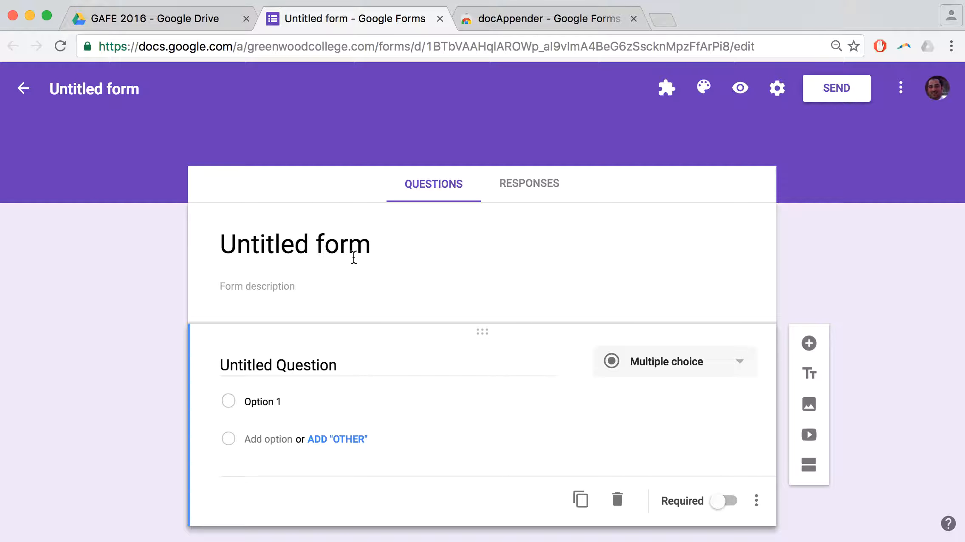
Title the form's first question "Student Name" with the Multiple choice type.
left_click(258, 364)
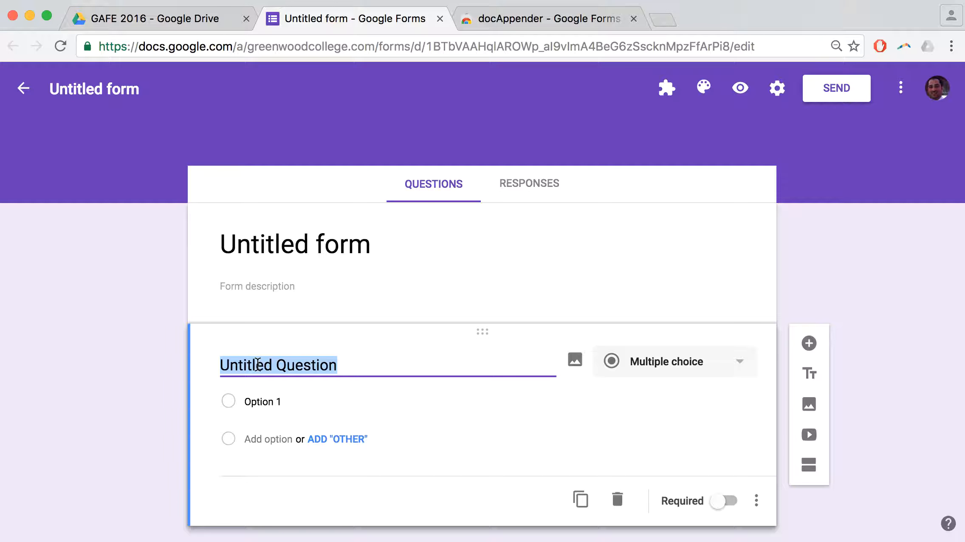
left_click(697, 363)
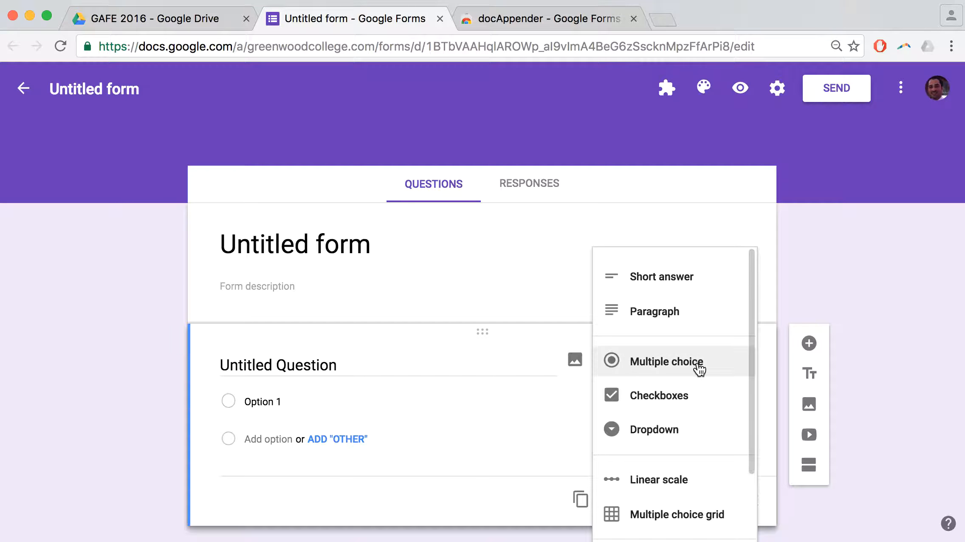
left_click(679, 376)
left_click(304, 365)
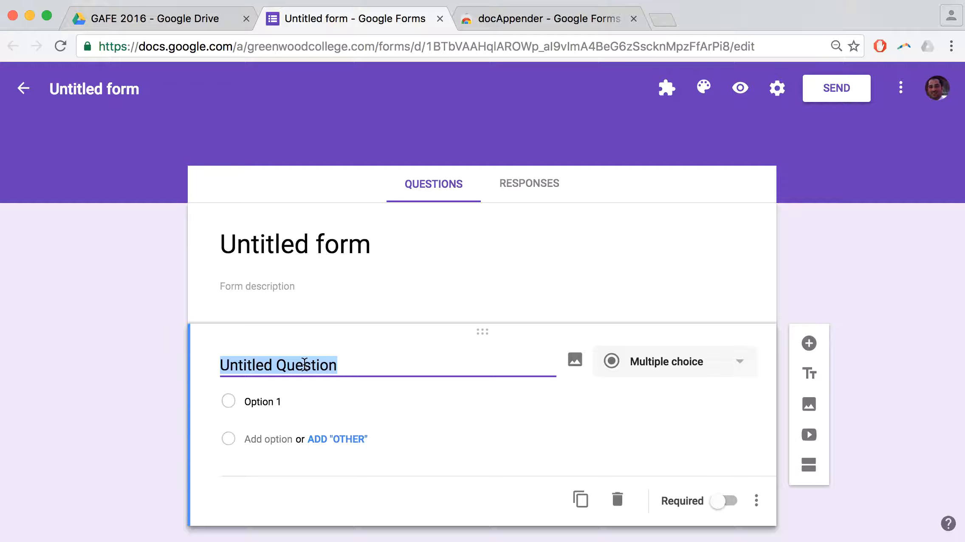
type("Student Name")
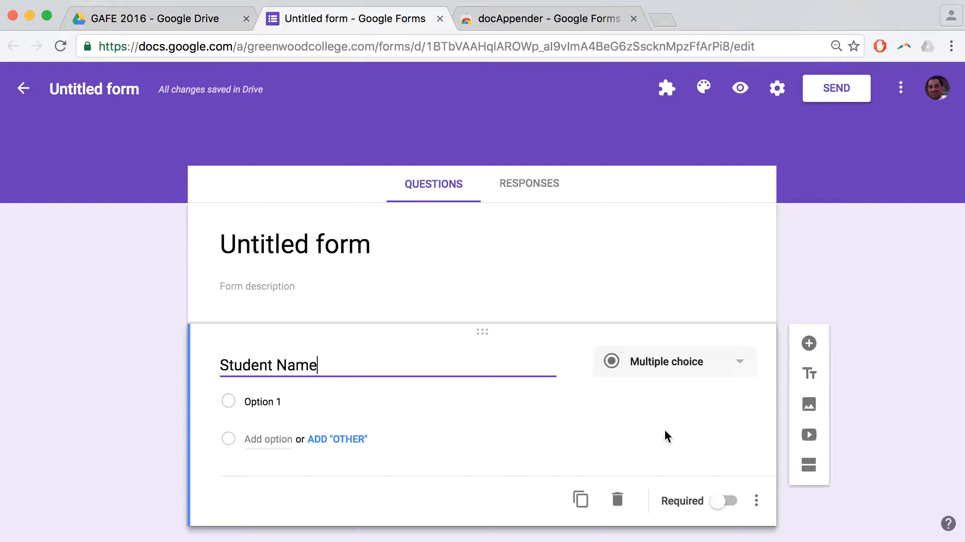
Add a second question that reads "How did you like using docAppender?".
left_click(810, 345)
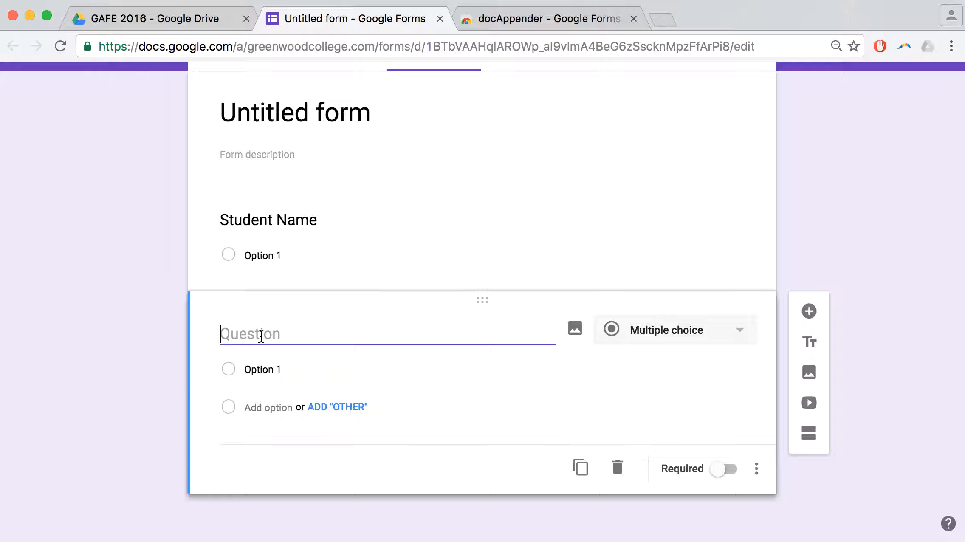
type("How did")
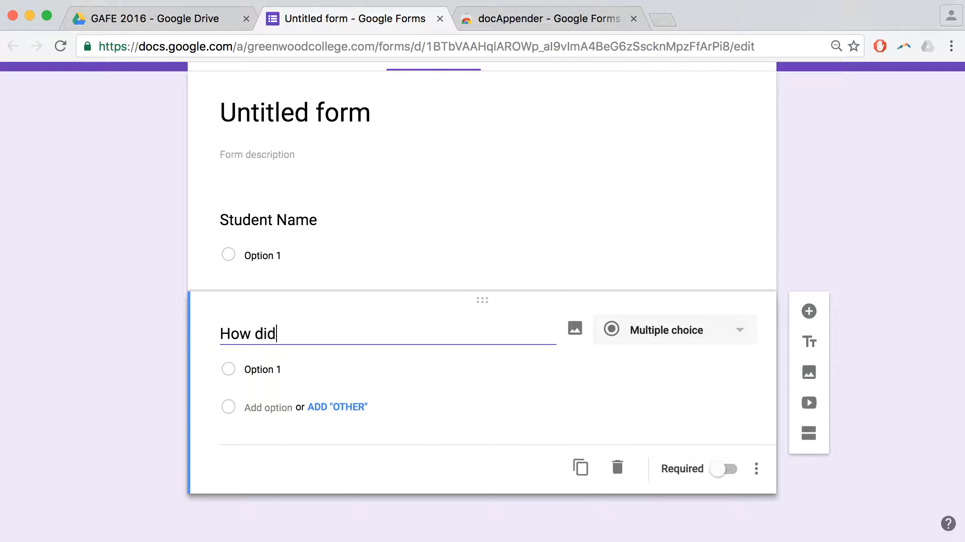
type(" you like using do")
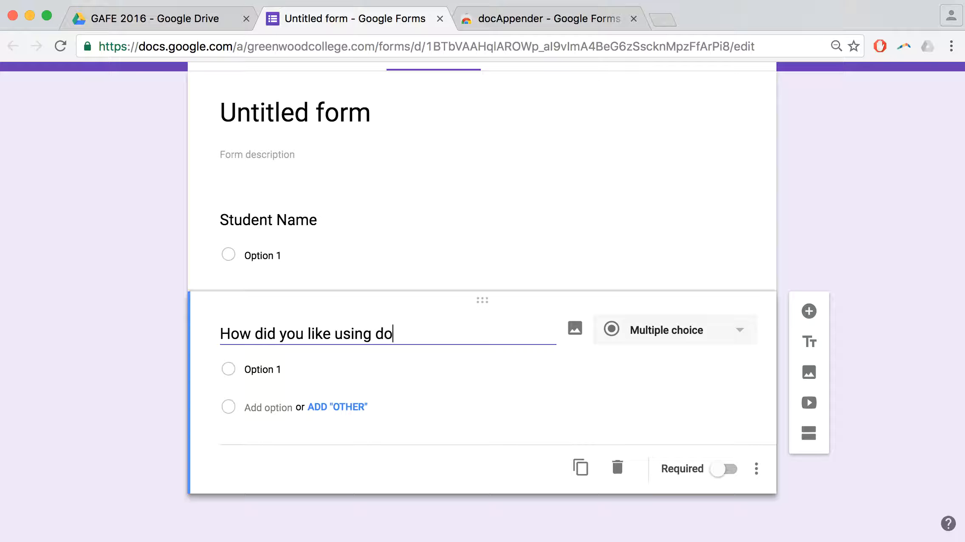
type("cAppender?")
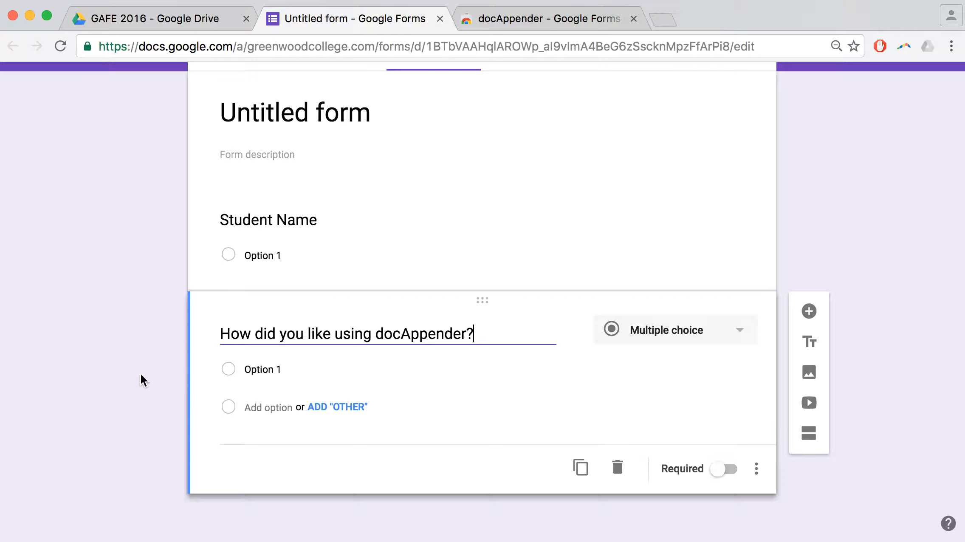
Give the docAppender question the options "I didn't like it, it was horrible", "It was good" and "It was FANTASTIC!".
left_click(279, 384)
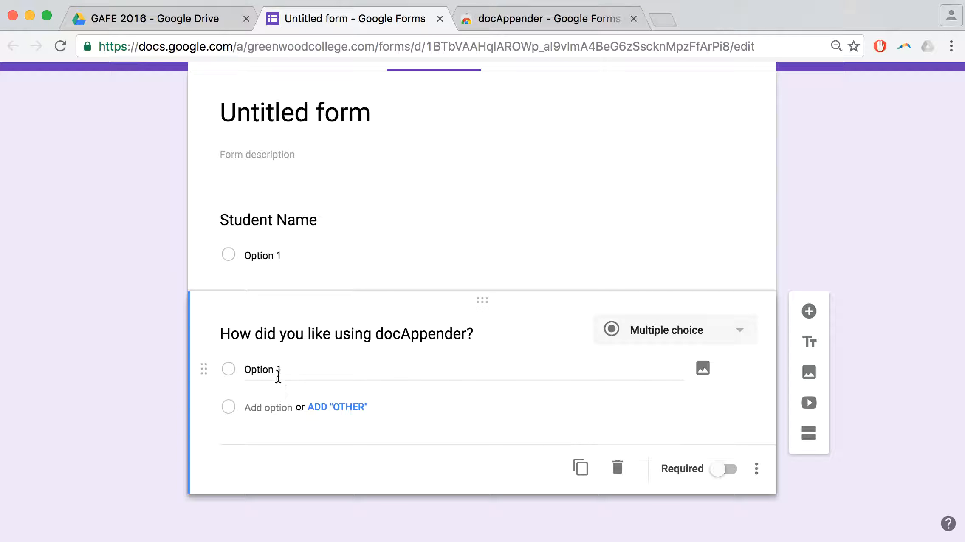
type("I d")
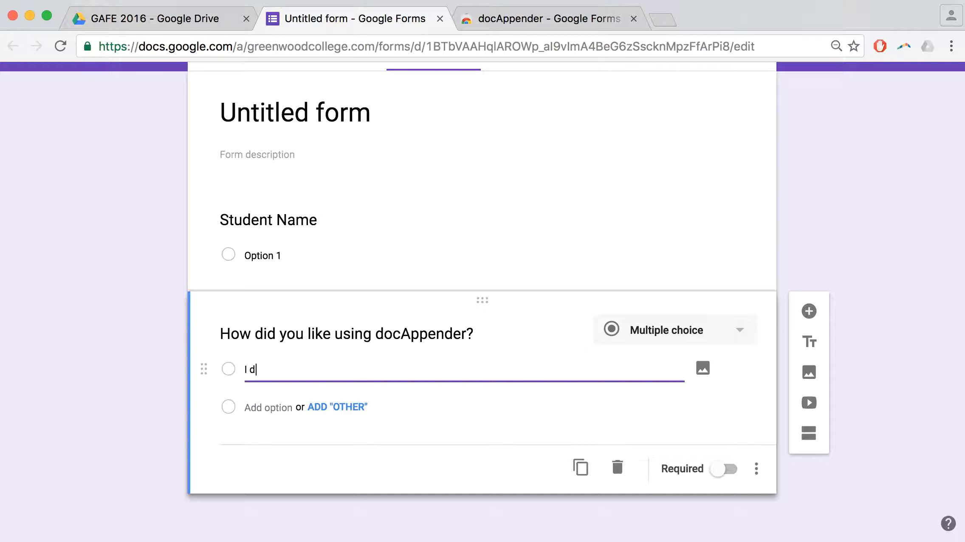
type("idn't like it, it was horrible")
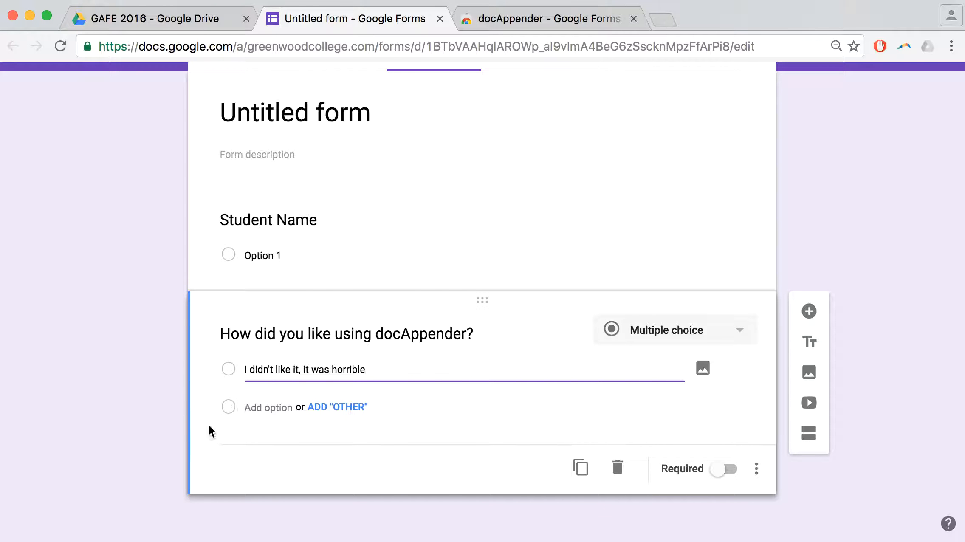
left_click(341, 402)
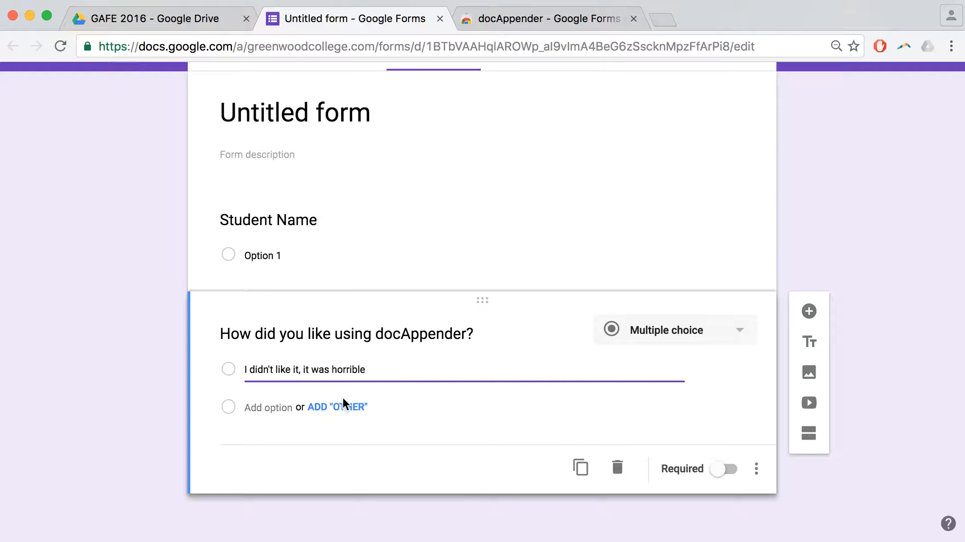
left_click(281, 409)
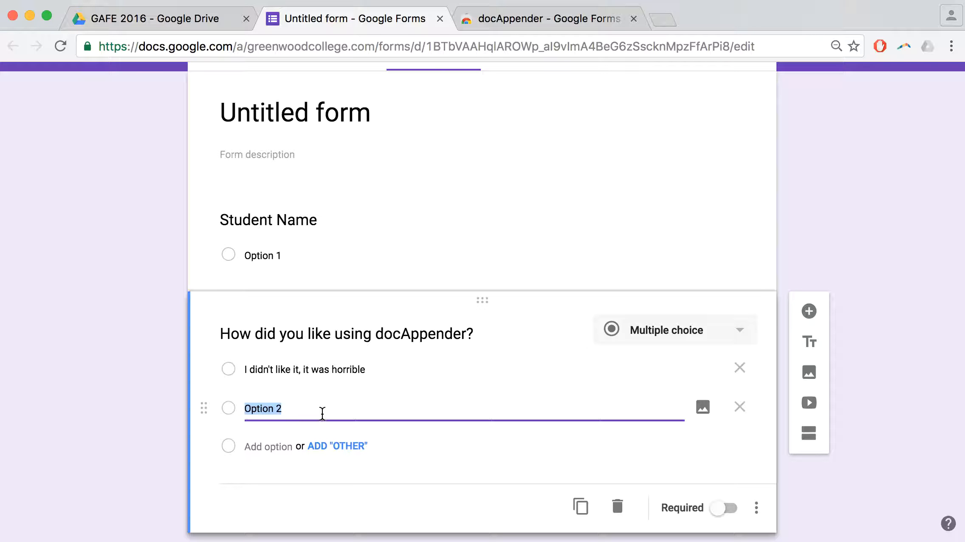
type("It ")
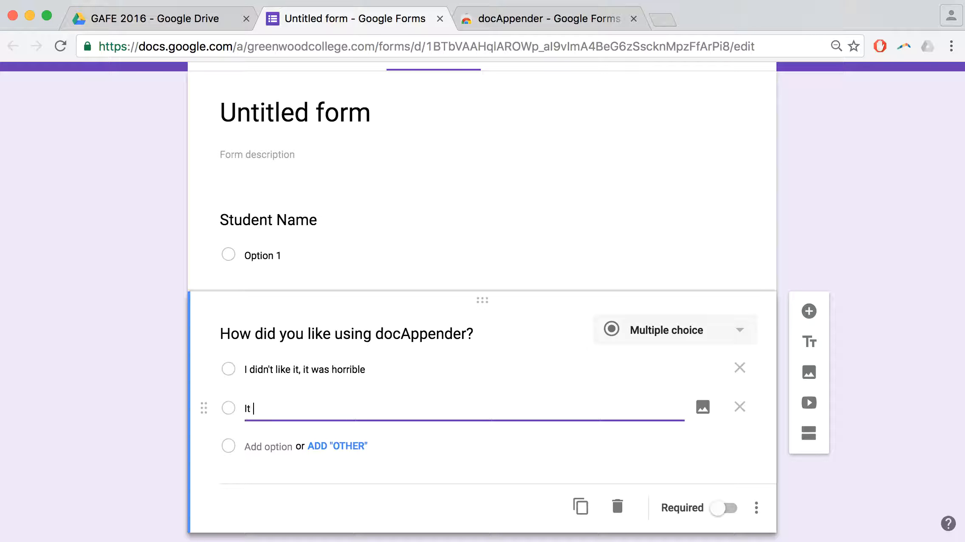
type("was good")
left_click(274, 449)
type("It was FANTASTIC!")
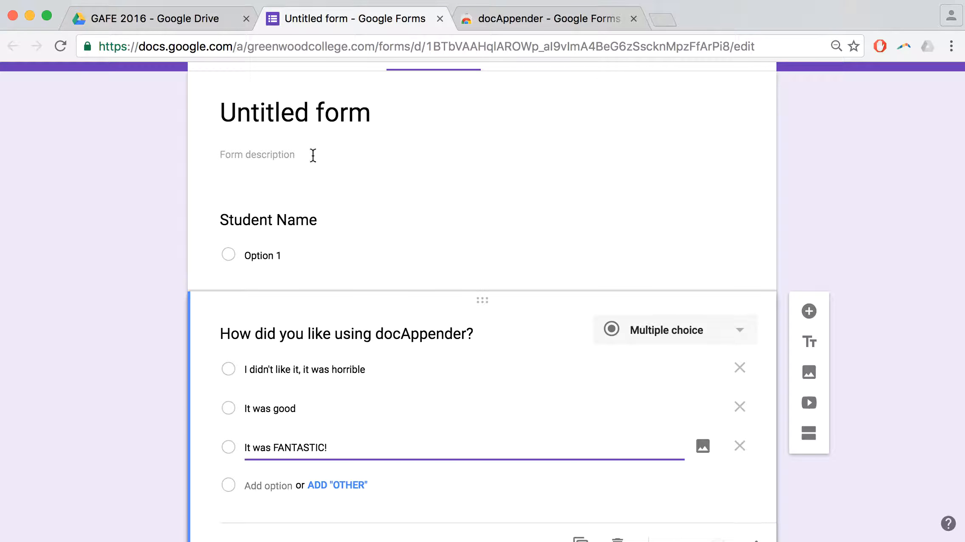
Change the title in the form's header to "docAppender Form Set up".
left_click(286, 124)
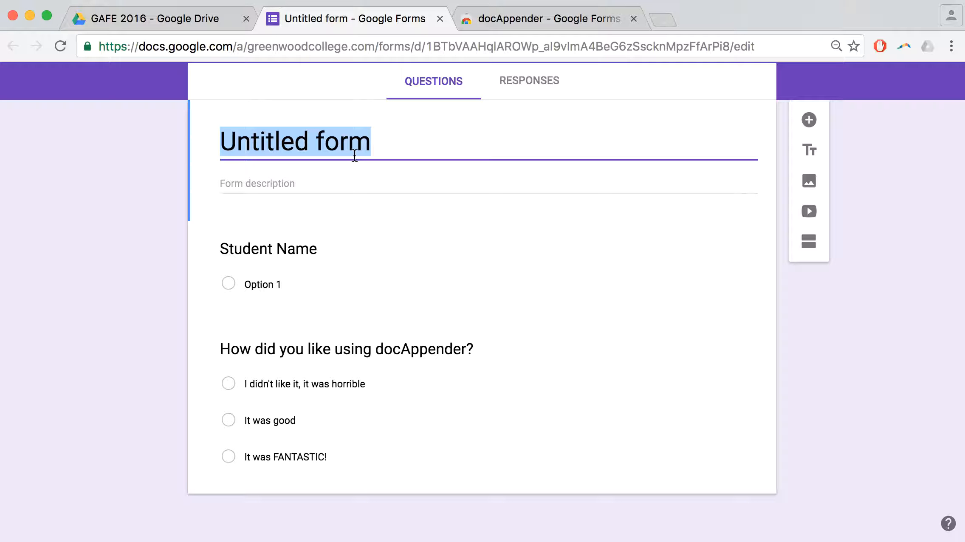
type("Doc")
key("BackSpace")
key("BackSpace")
key("BackSpace")
type("d")
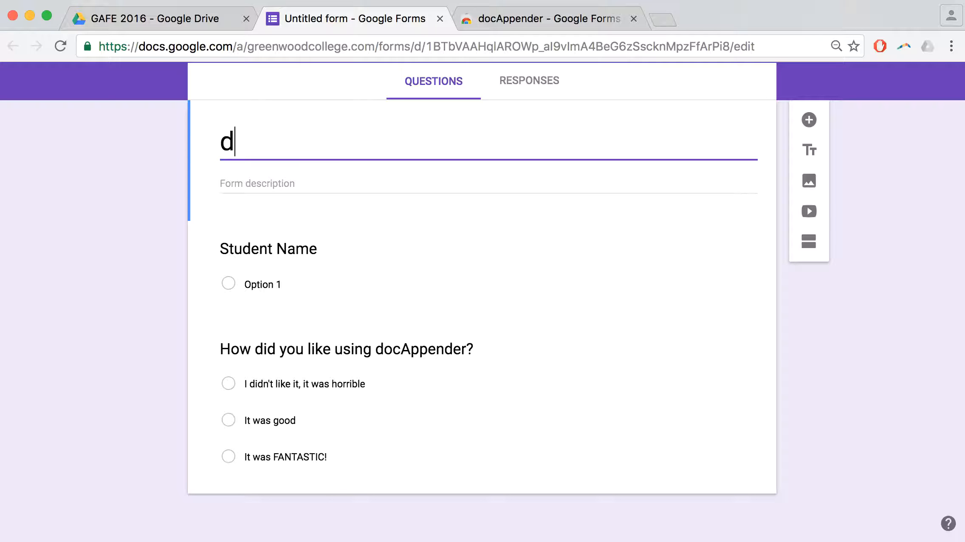
type("ocAppender ")
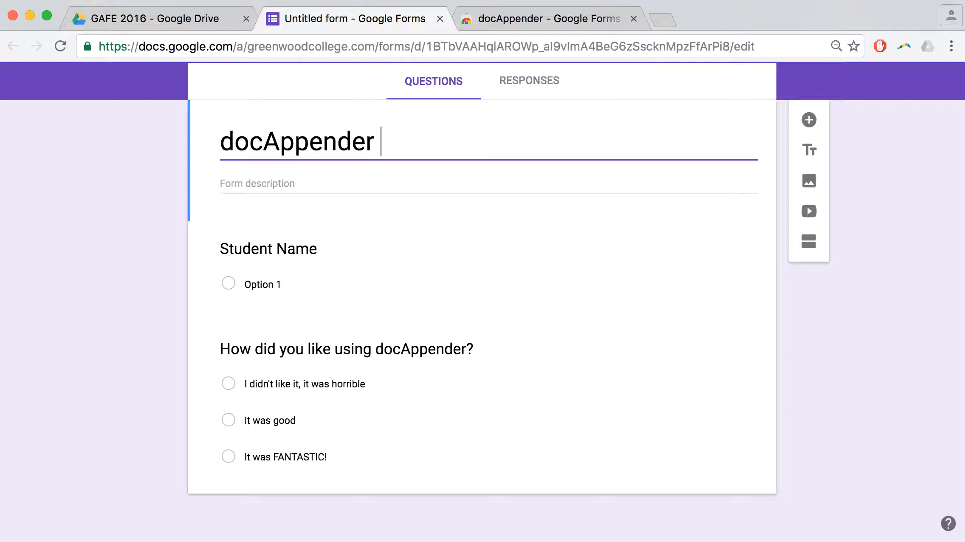
type("Form Set up")
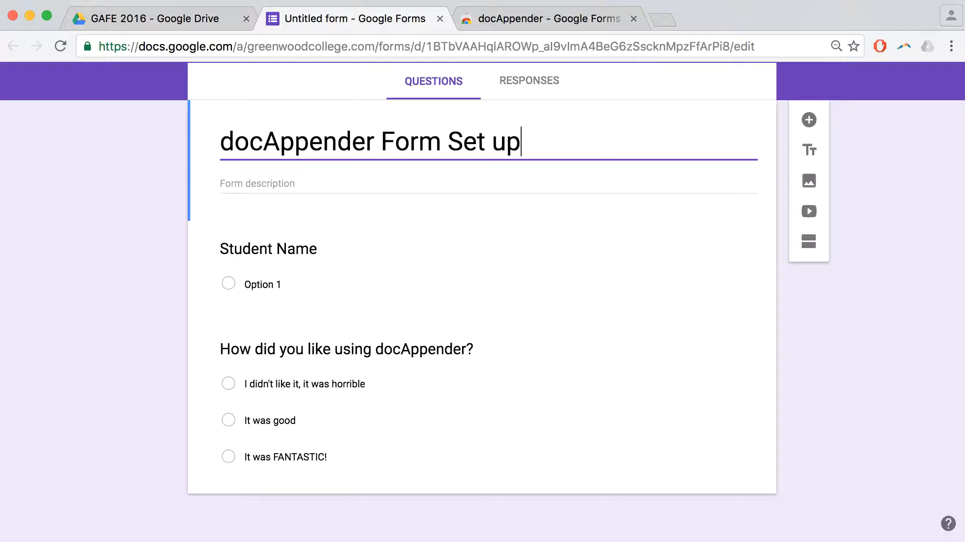
scroll(672, 263, "up", 3)
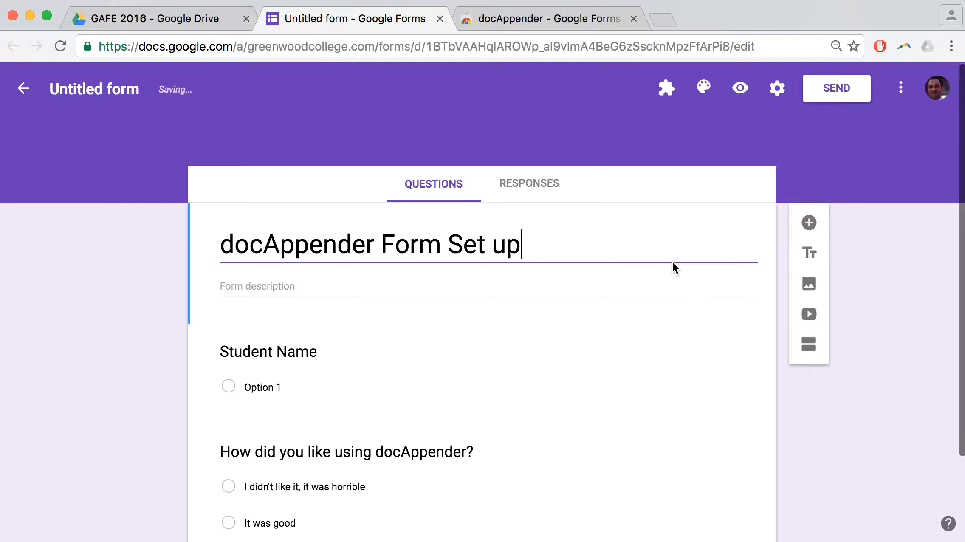
scroll(673, 263, "down", 2)
scroll(673, 264, "up", 2)
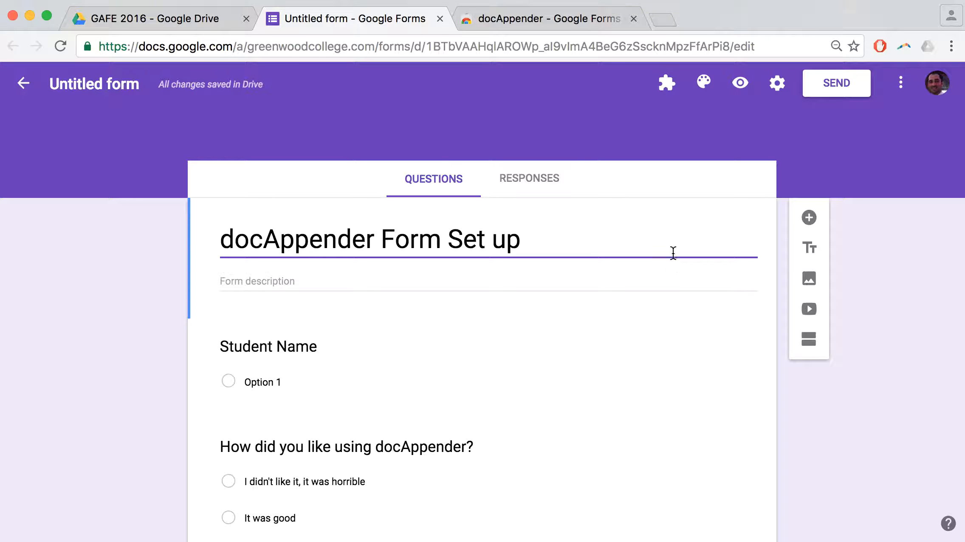
View the docAppender add-on page in the Chrome Web Store, dismissing the reload notice.
left_click(549, 22)
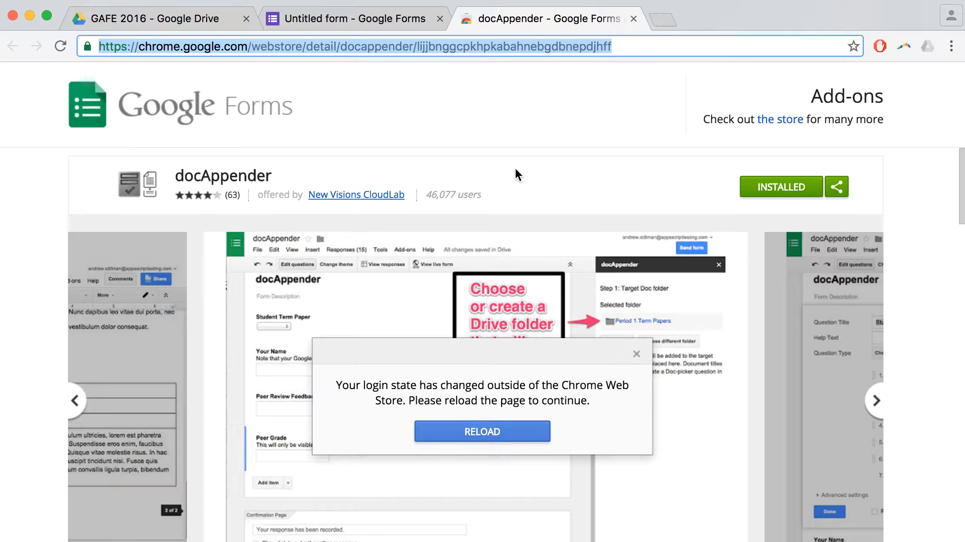
left_click(636, 351)
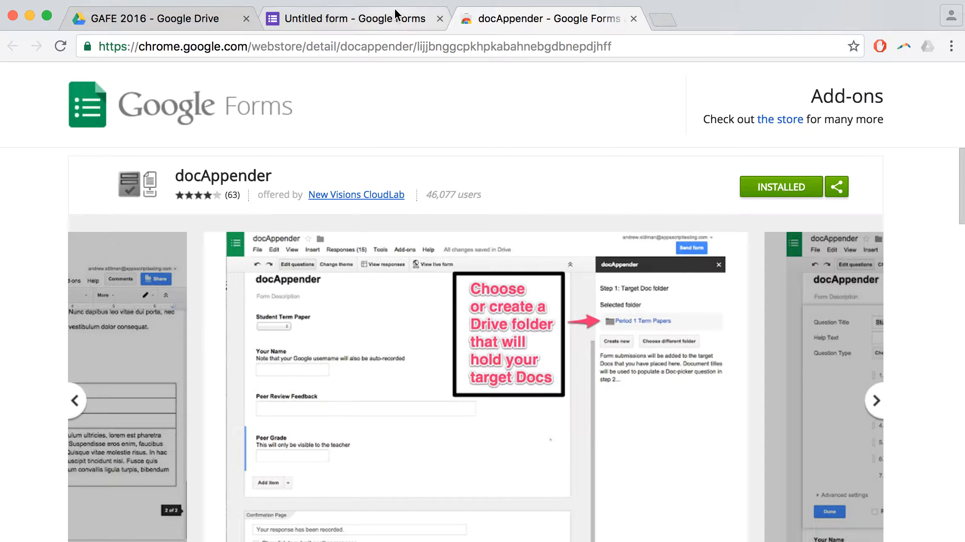
Return to the form and open the docAppender add-on's setup.
left_click(352, 17)
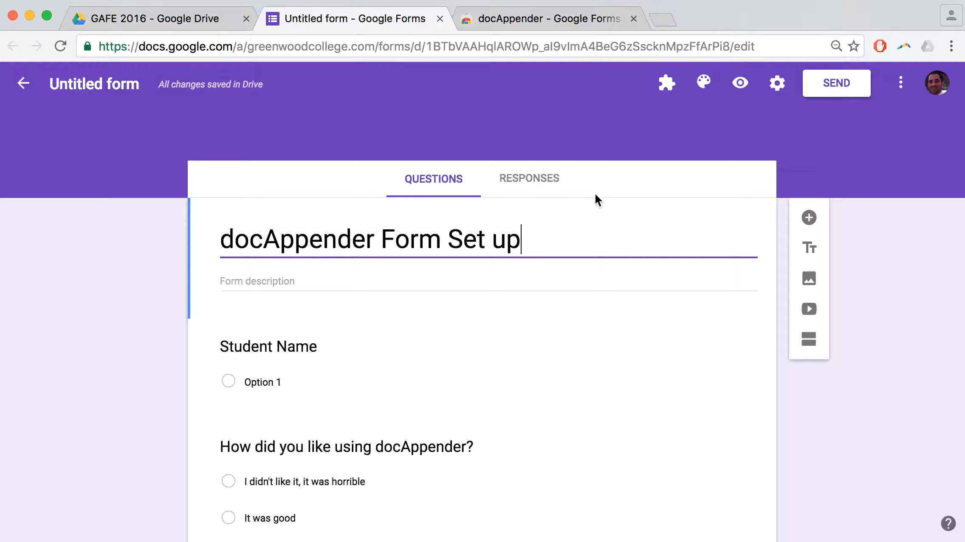
left_click(668, 89)
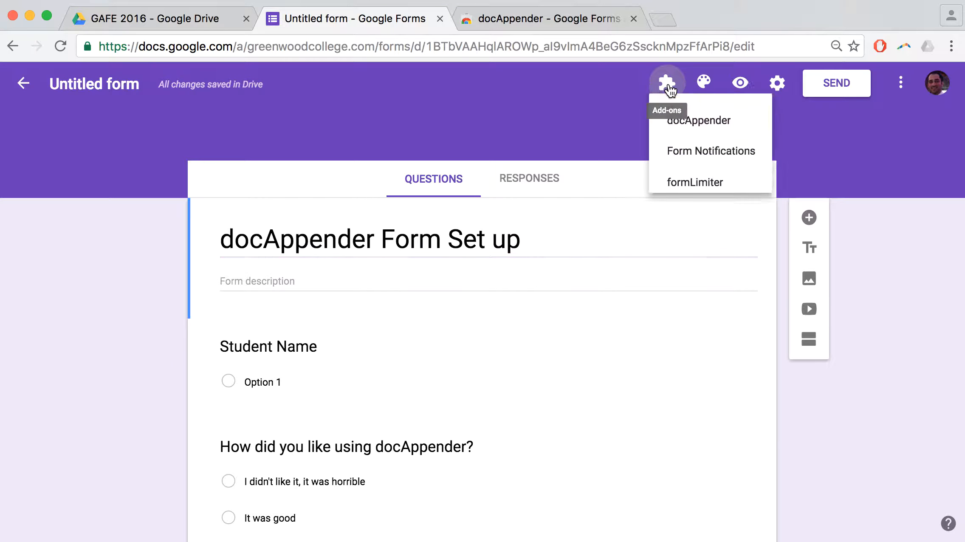
left_click(688, 128)
left_click(449, 170)
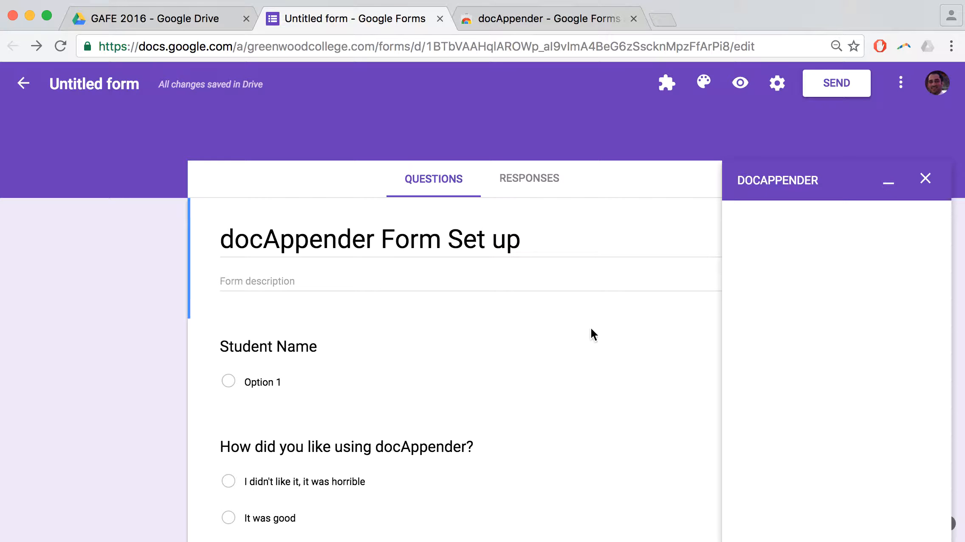
scroll(592, 332, "down", 2)
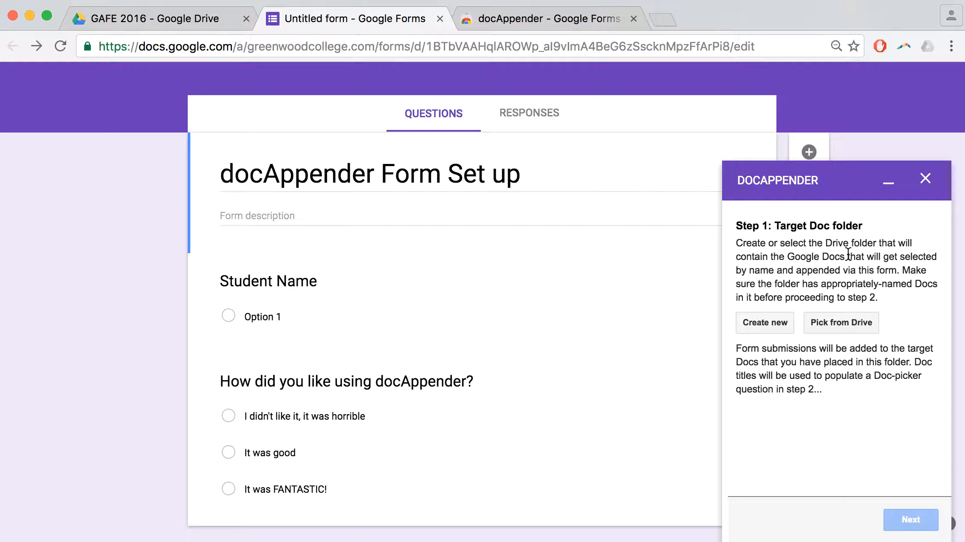
Pick the existing Drive folder "GAFE DA - Advisees" inside "GAFE 2016" as the target Doc folder and proceed to the Doc-picker setup.
left_click(828, 321)
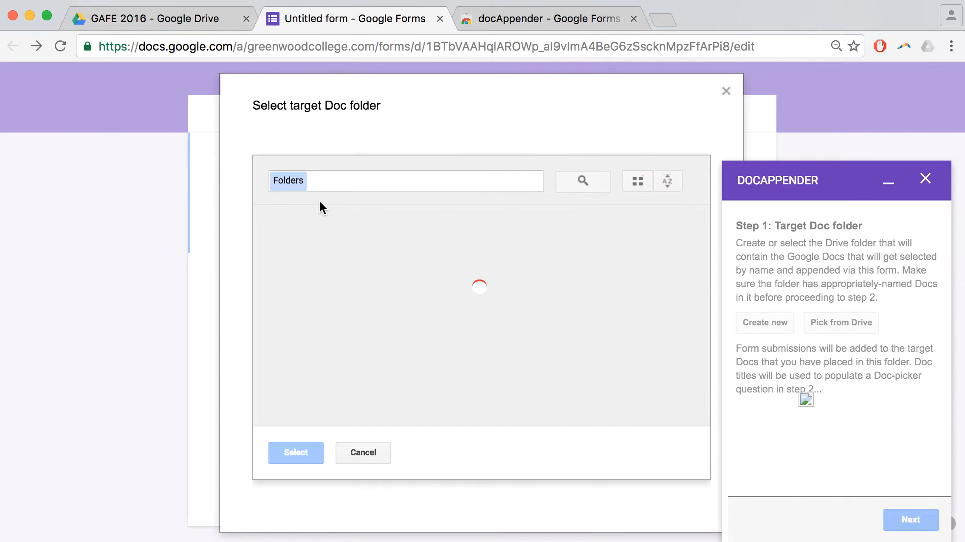
left_click(332, 180)
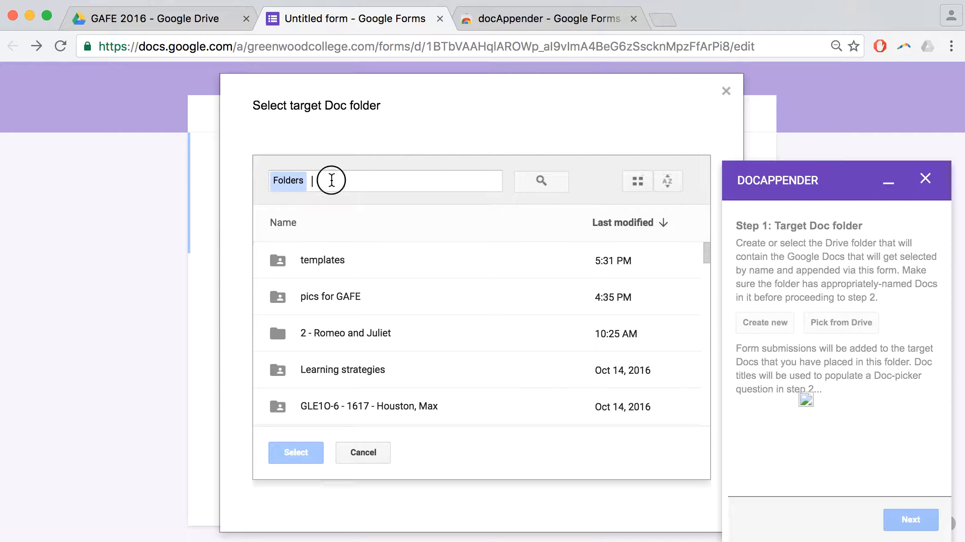
type("Gafe")
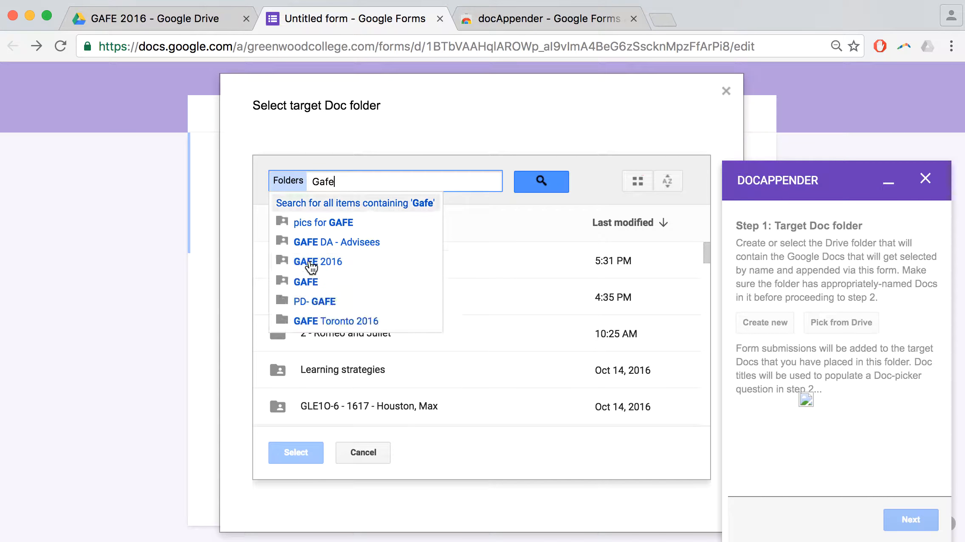
left_click(308, 259)
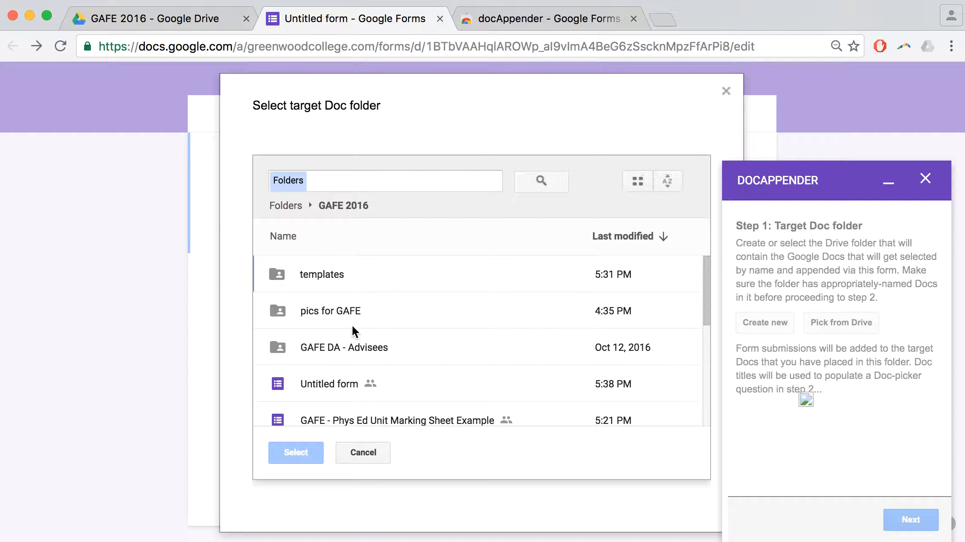
left_click(321, 347)
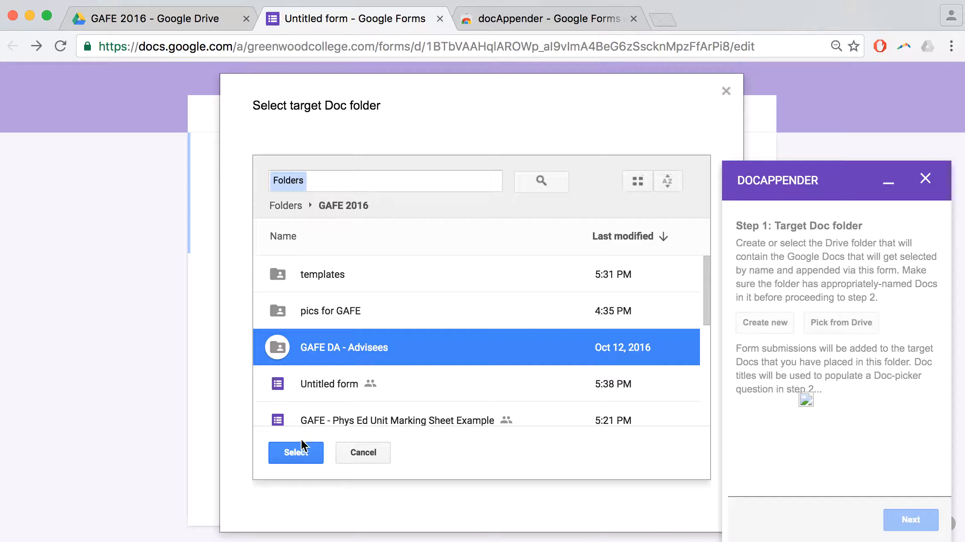
left_click(296, 453)
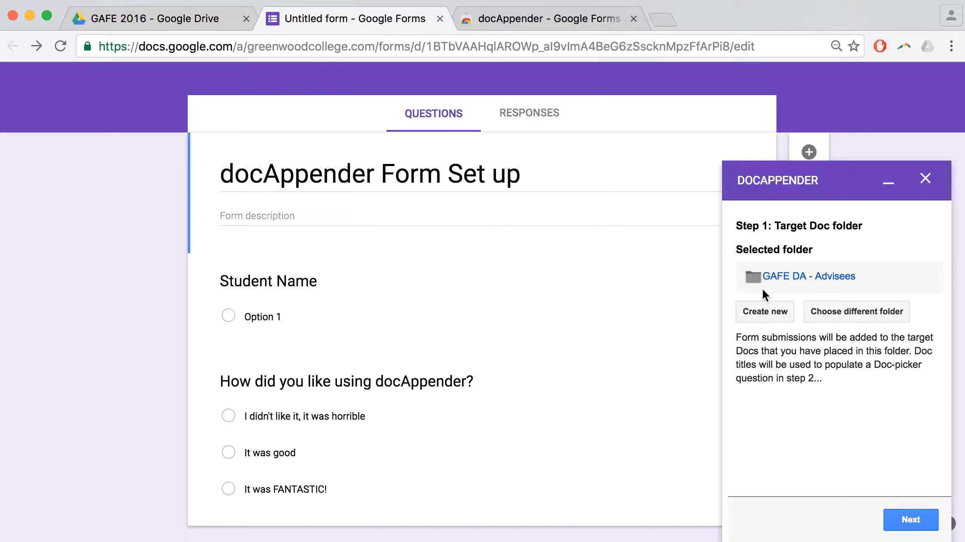
left_click(910, 521)
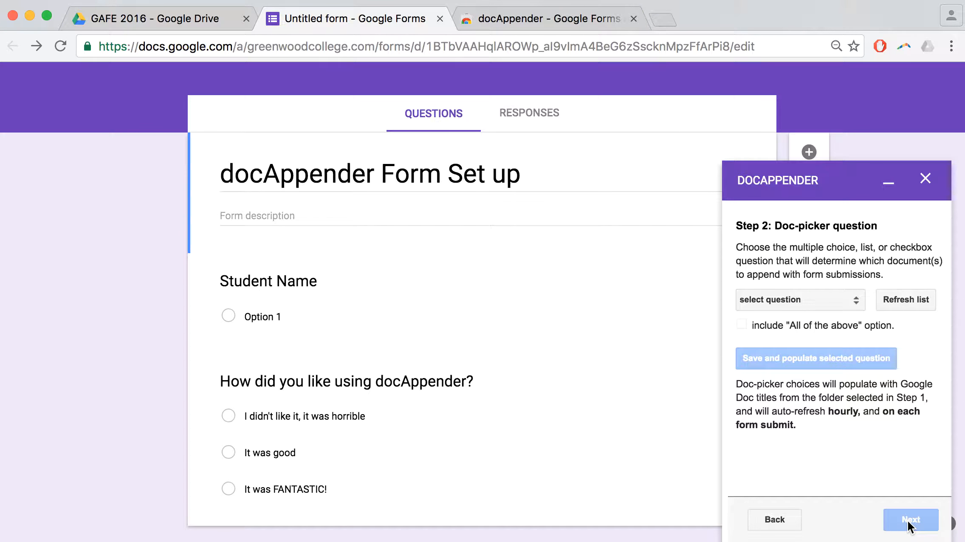
Refresh the question list, choose Student Name as the Doc-picker question, and save and populate it without the "All of the above" option.
left_click(856, 300)
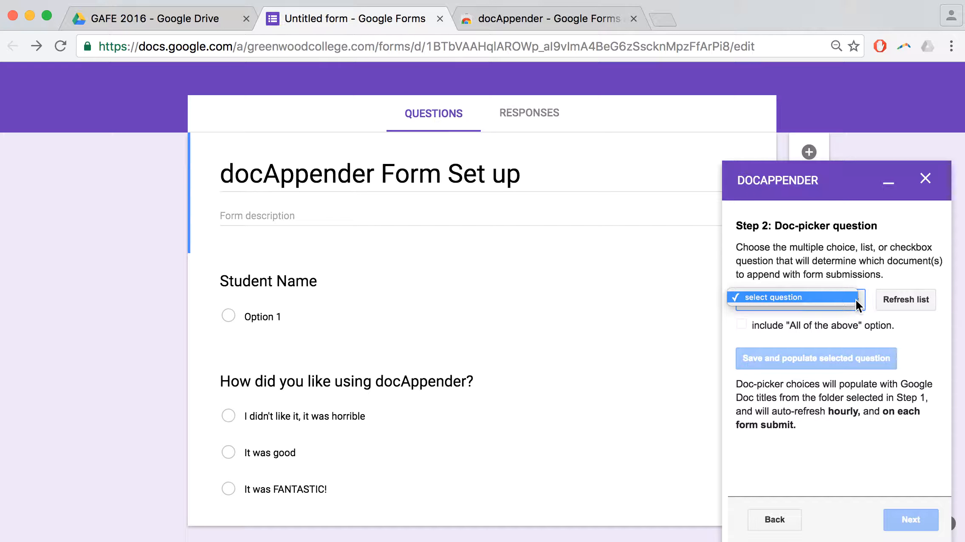
left_click(894, 300)
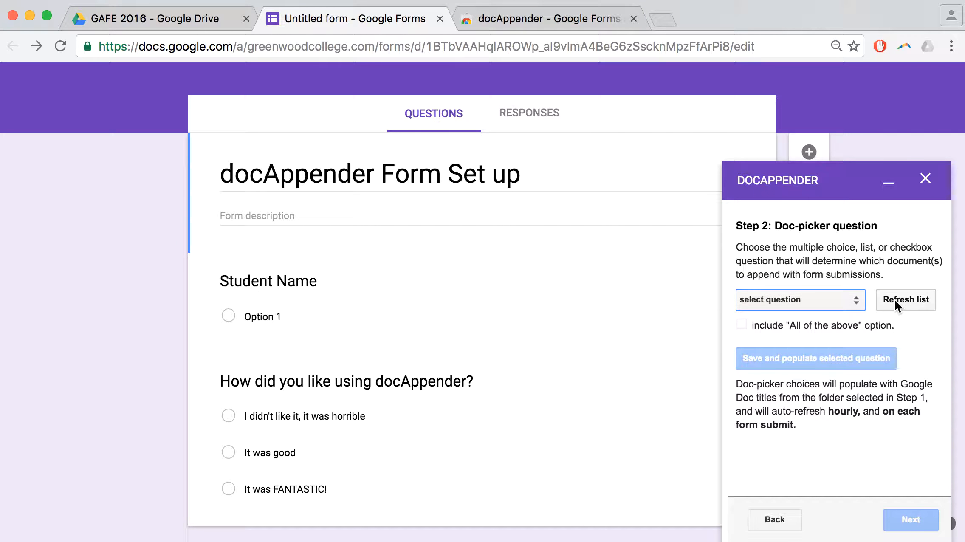
left_click(856, 302)
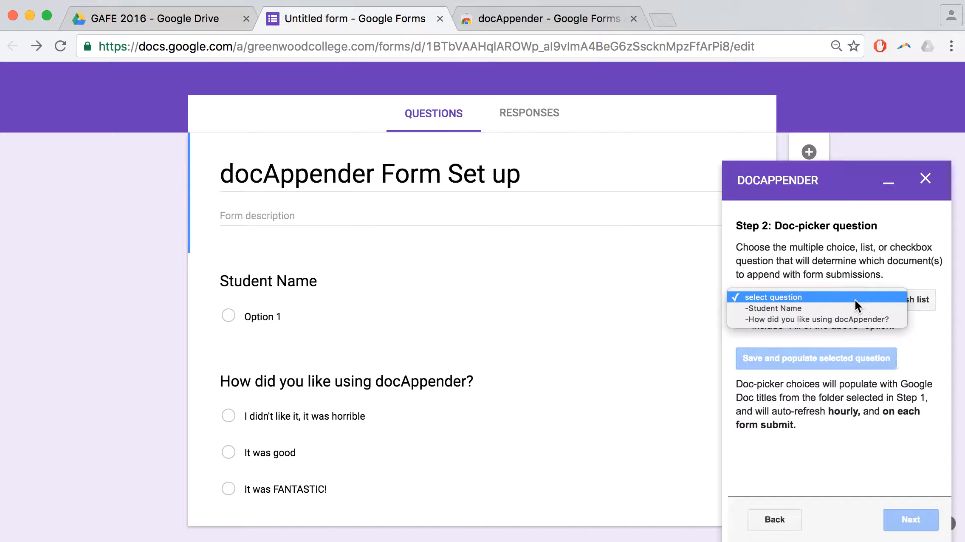
left_click(784, 308)
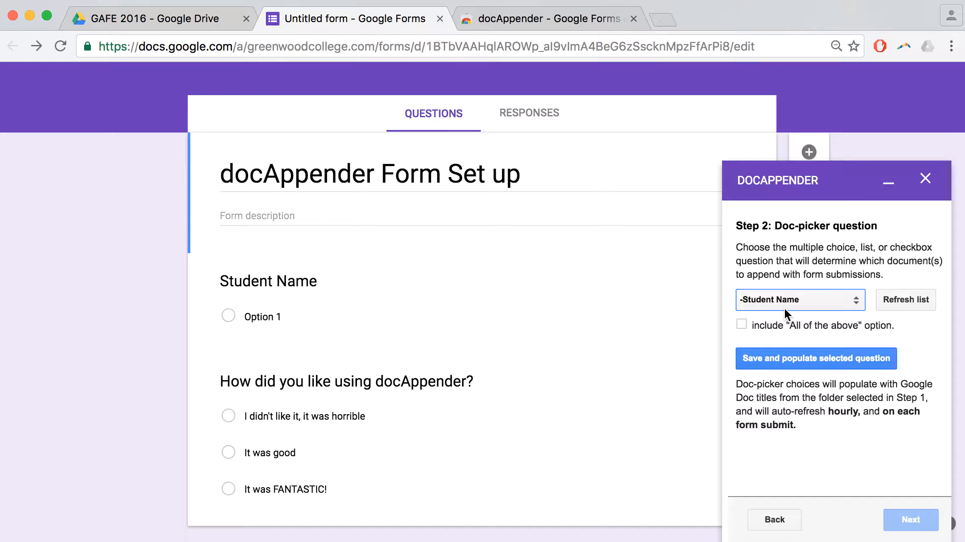
left_click(817, 358)
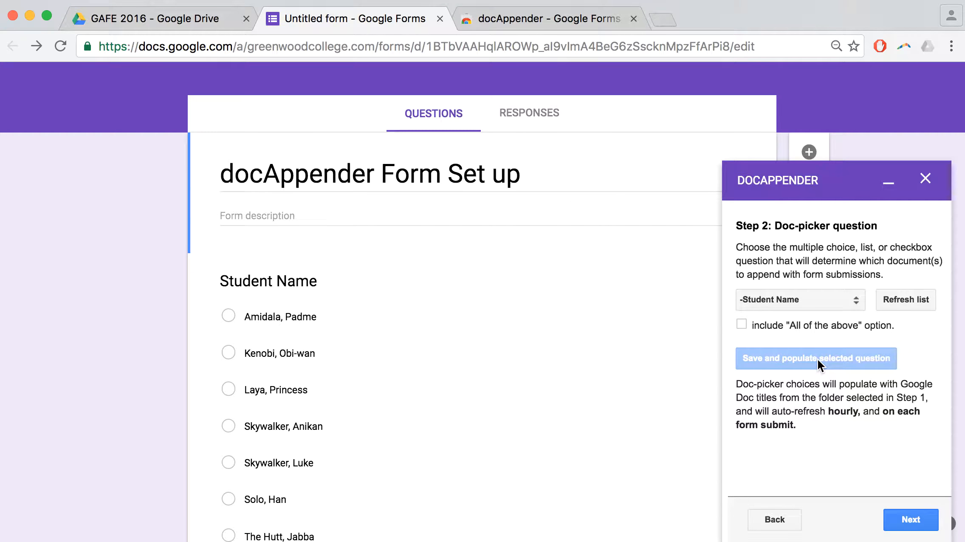
Compare the populated Student Name choices with the document titles in the "GAFE DA - Advisees" folder in Google Drive.
scroll(555, 408, "down", 5)
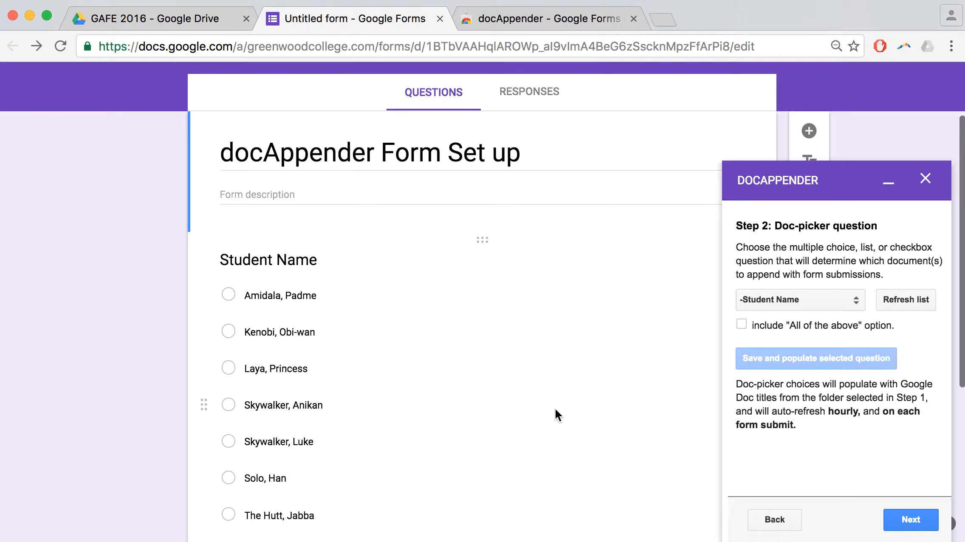
scroll(556, 414, "up", 1)
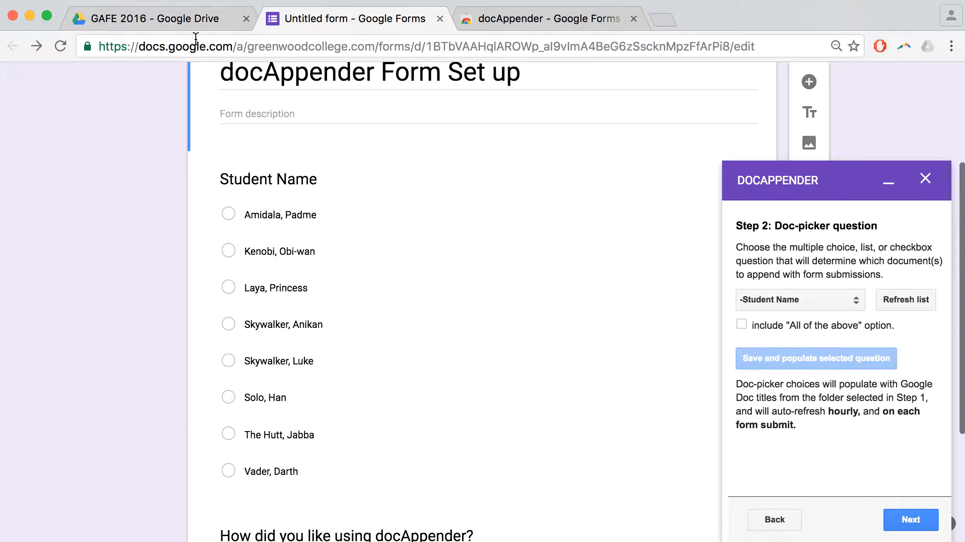
left_click(186, 19)
double_click(247, 203)
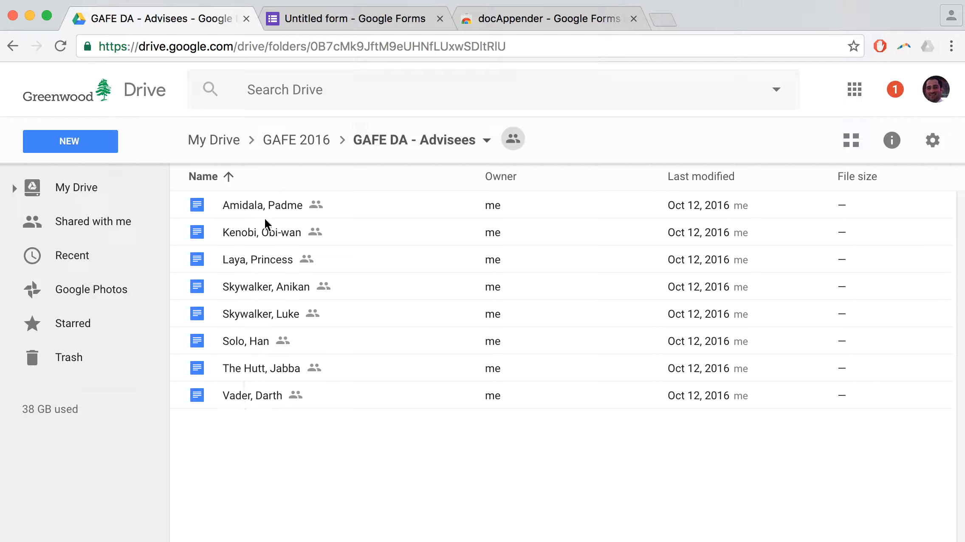
left_click(344, 18)
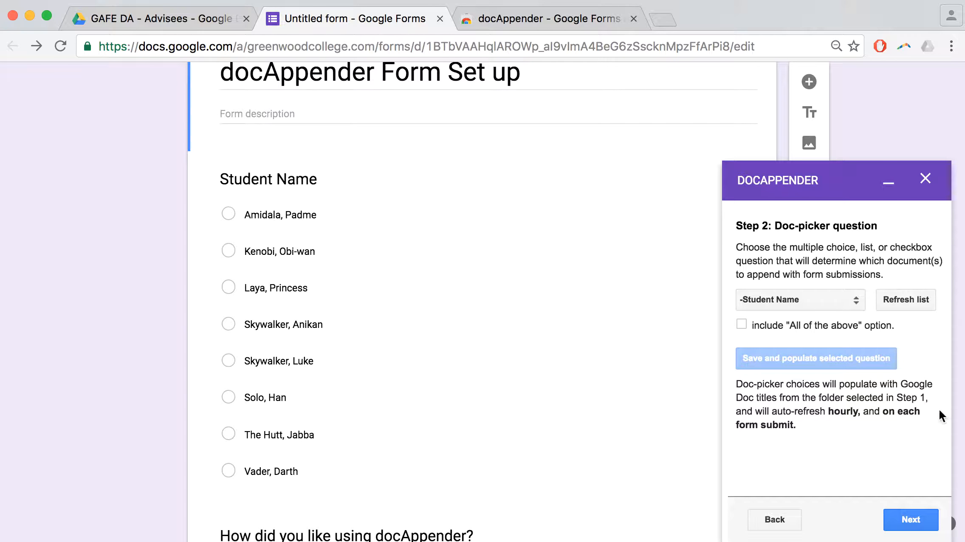
Include Timestamp, Student Name and "How did you like using docAppender?" as the form values added to the target Docs.
left_click(911, 521)
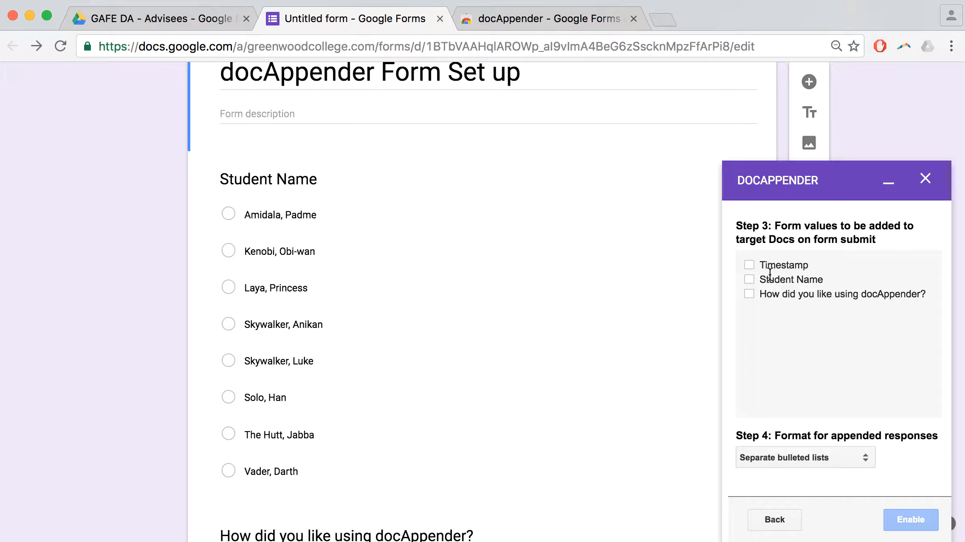
left_click(750, 265)
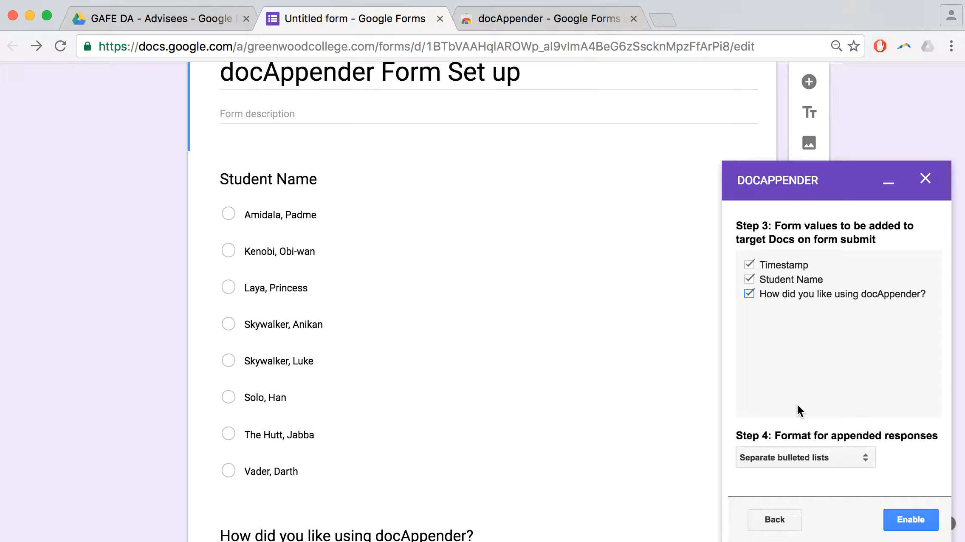
scroll(889, 436, "down", 3)
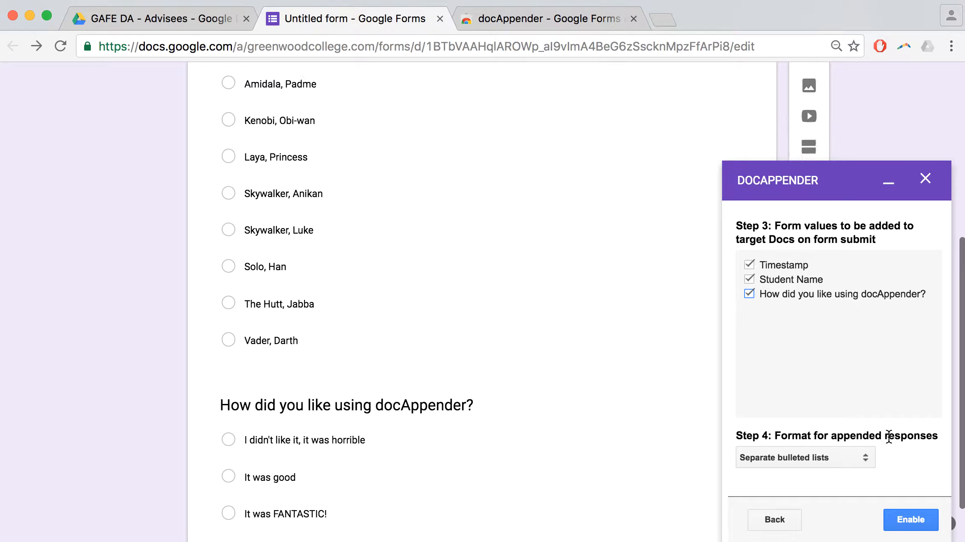
Format the appended responses as "Separate vertical tables", enable docAppender and close its setup.
left_click(865, 457)
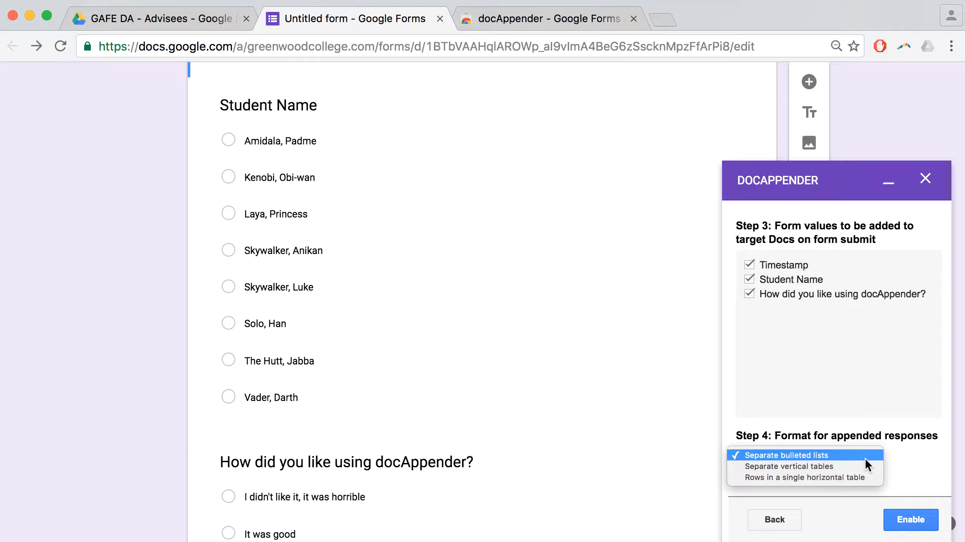
left_click(772, 467)
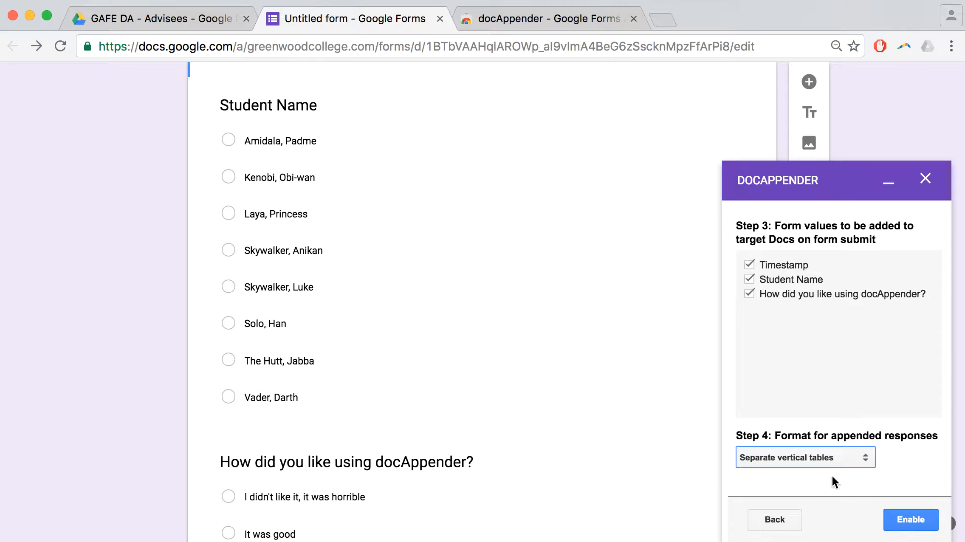
left_click(907, 520)
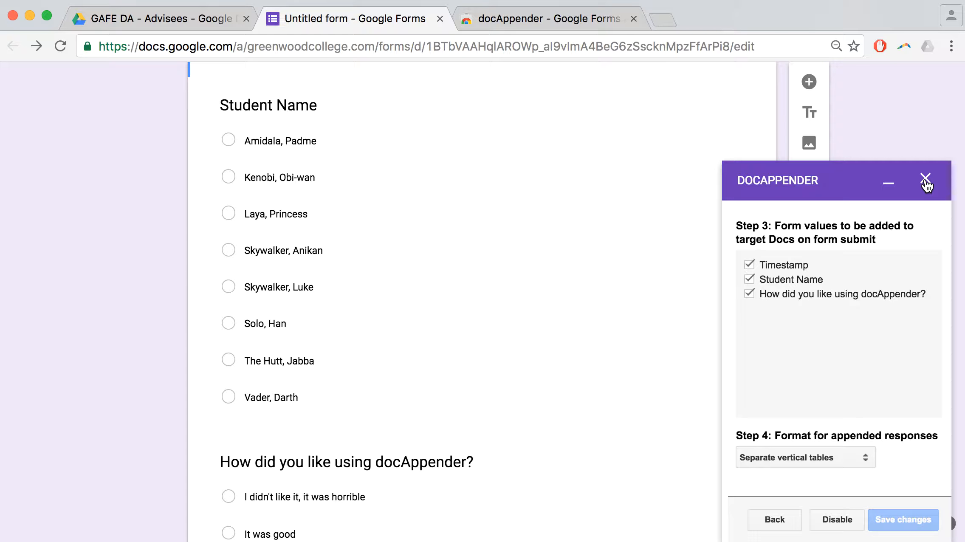
scroll(926, 178, "up", 5)
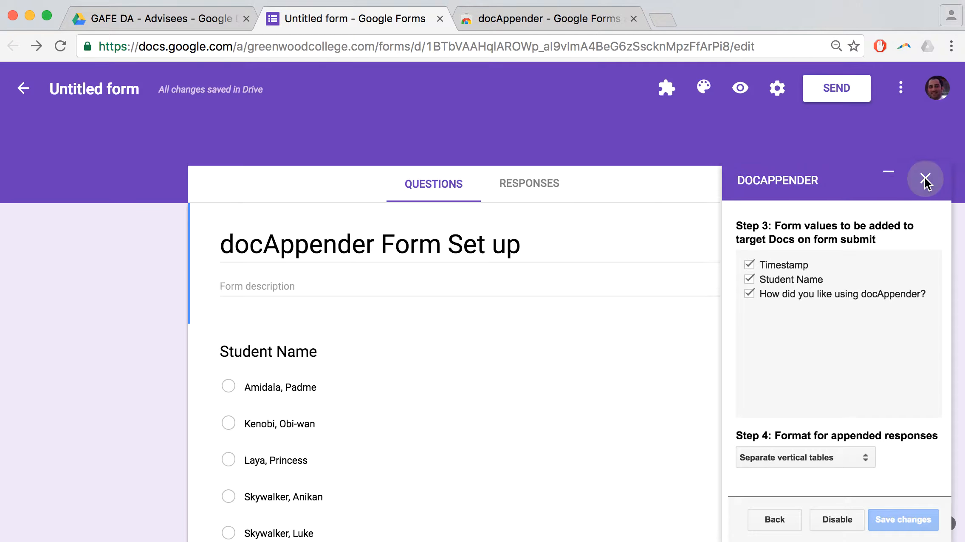
left_click(925, 177)
Preview the form and submit a test response with the fifth student name and the answer "It was FANTASTIC!".
scroll(542, 380, "down", 3)
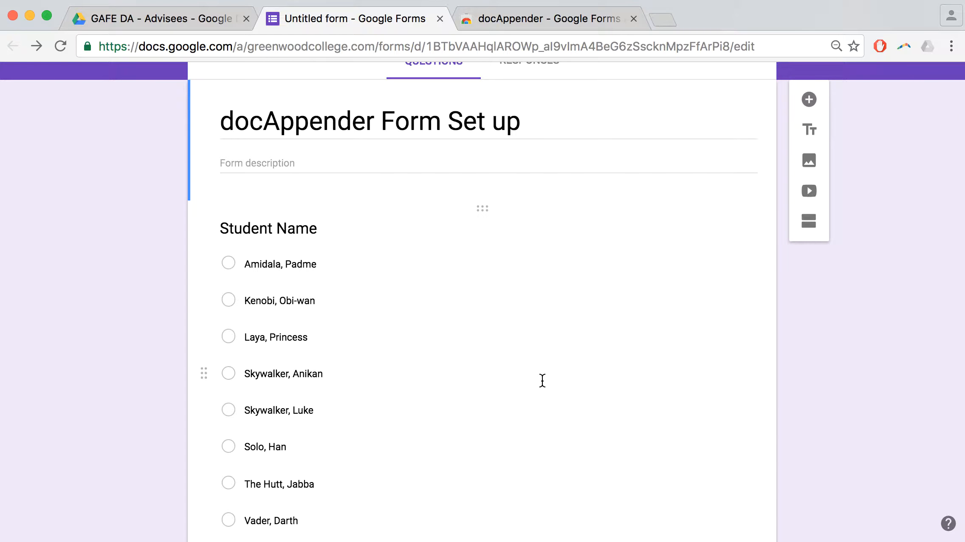
scroll(543, 380, "down", 2)
scroll(543, 380, "up", 5)
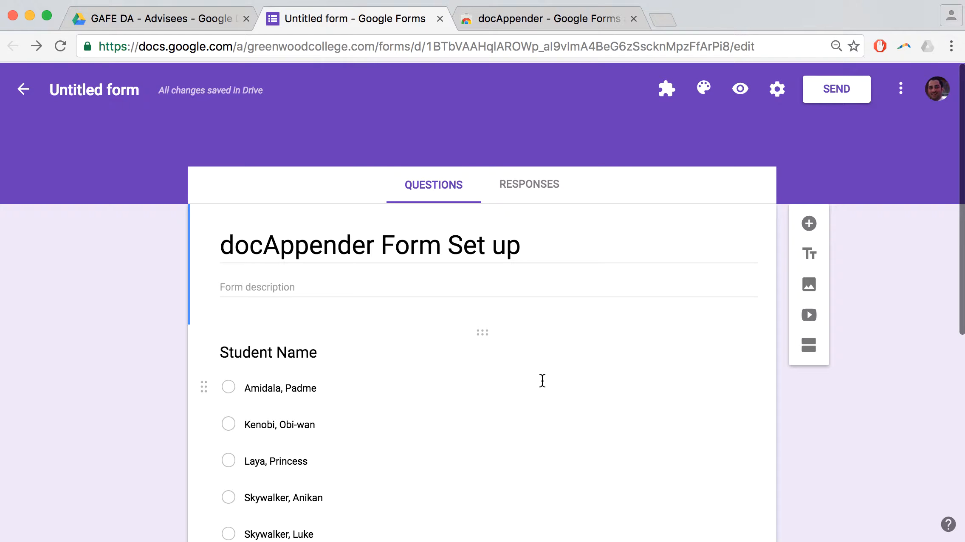
left_click(741, 90)
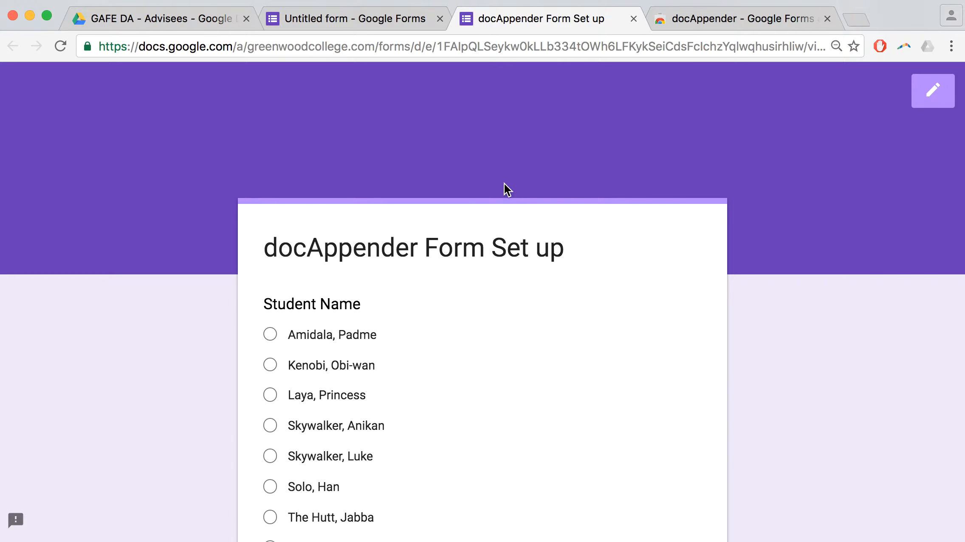
scroll(464, 223, "down", 5)
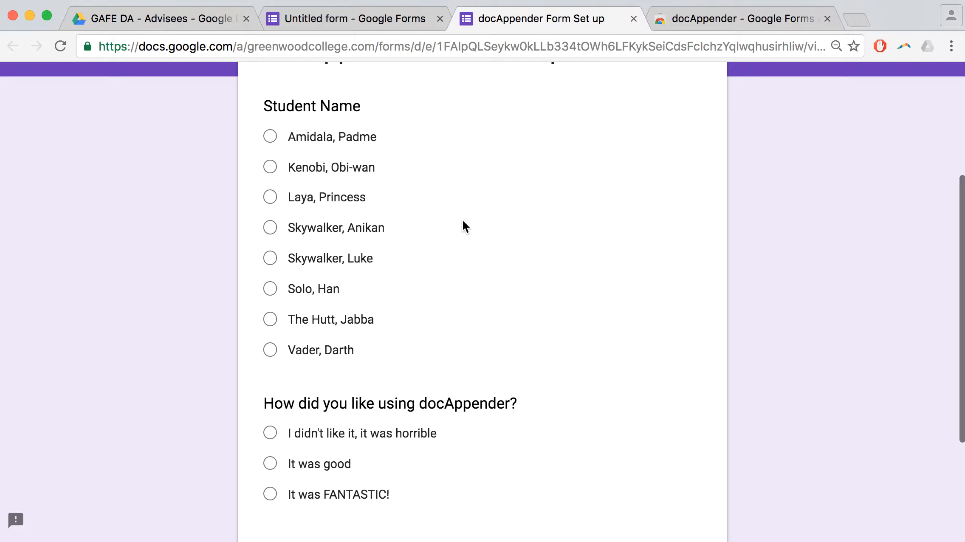
scroll(464, 223, "down", 2)
scroll(464, 223, "up", 1)
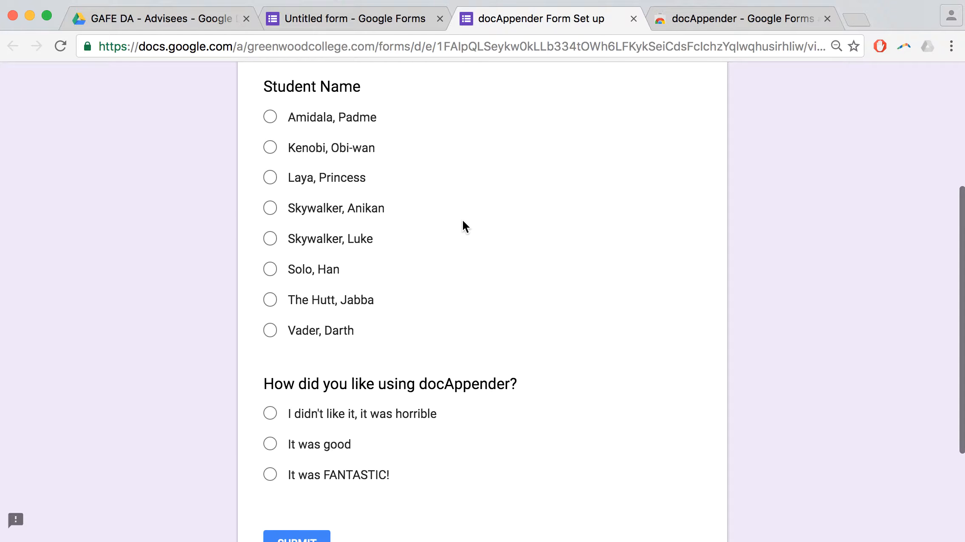
left_click(270, 238)
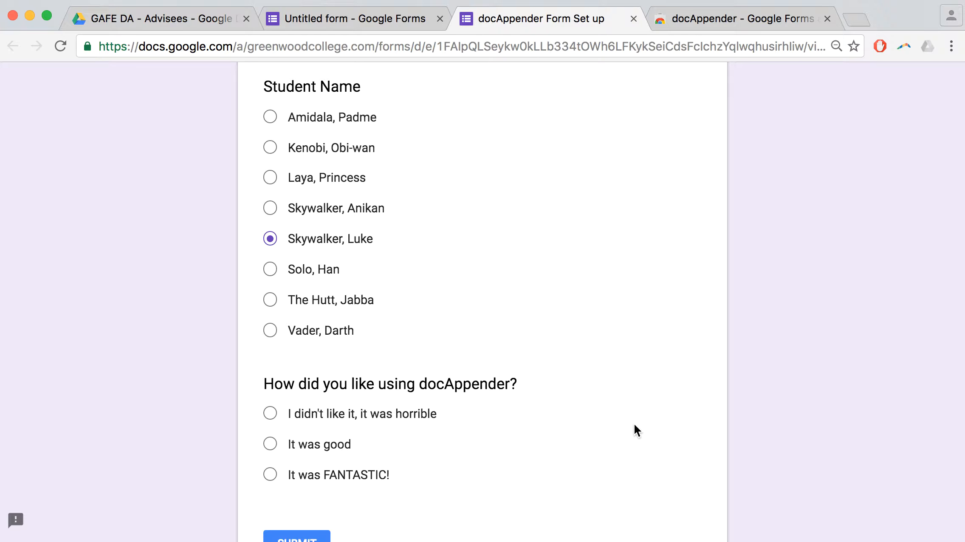
scroll(634, 425, "down", 3)
left_click(272, 395)
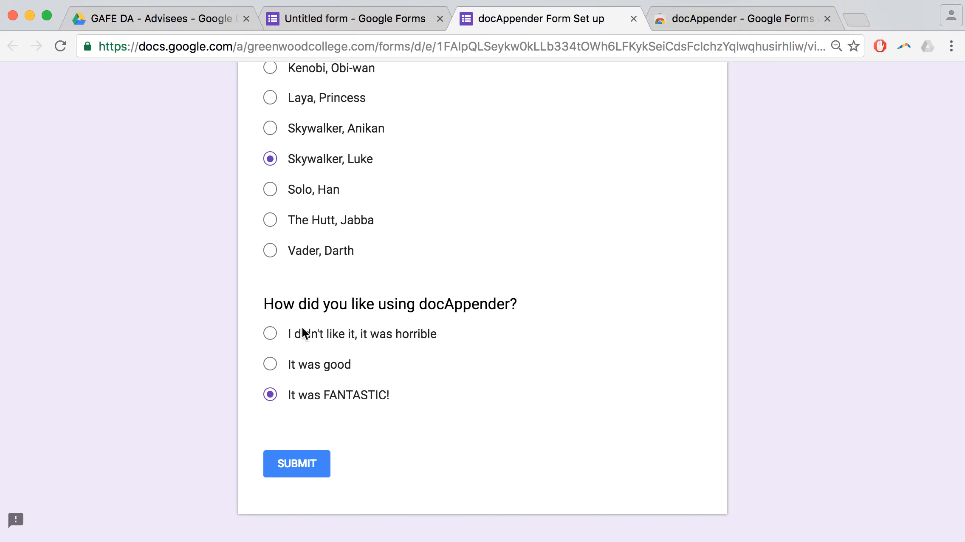
left_click(299, 469)
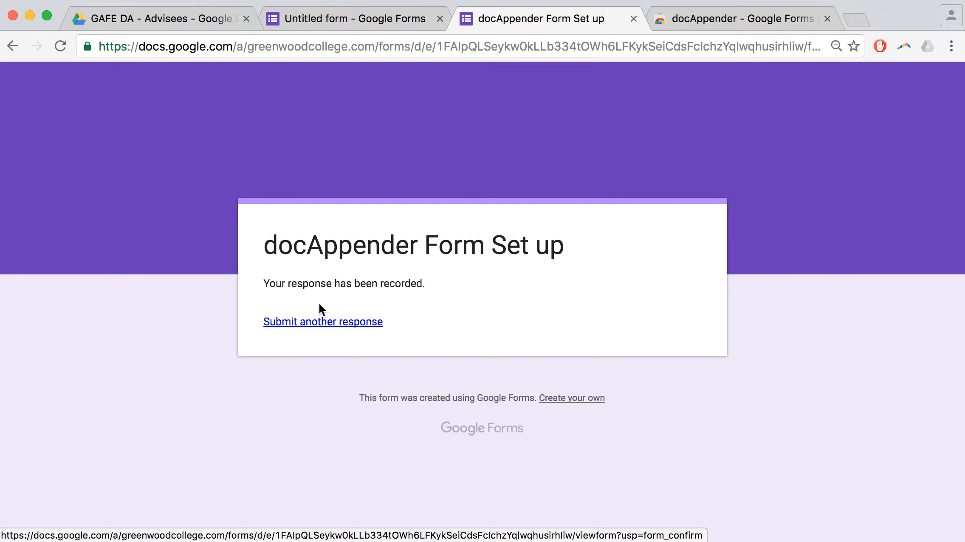
Open the fifth student's Doc from the "GAFE DA - Advisees" folder in Google Drive to check the appended form response.
left_click(162, 18)
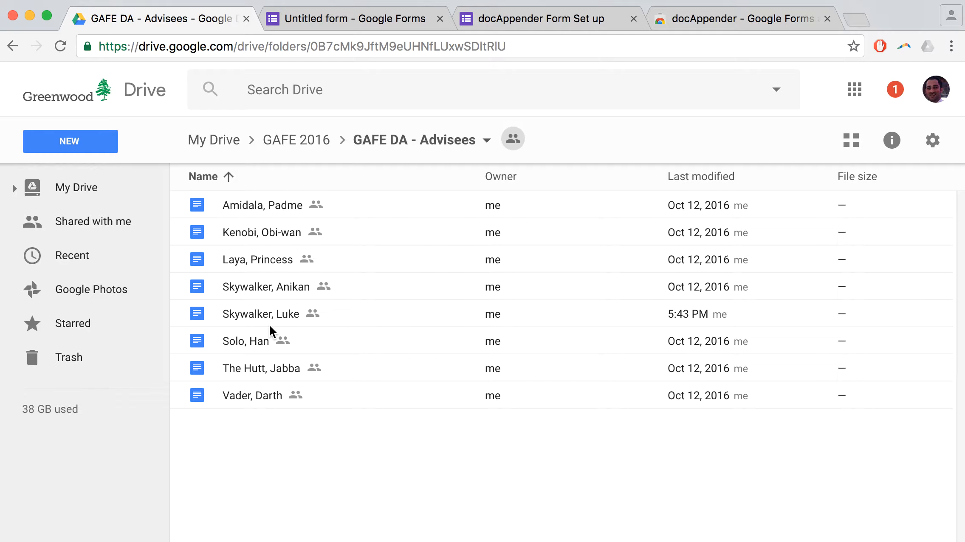
double_click(258, 321)
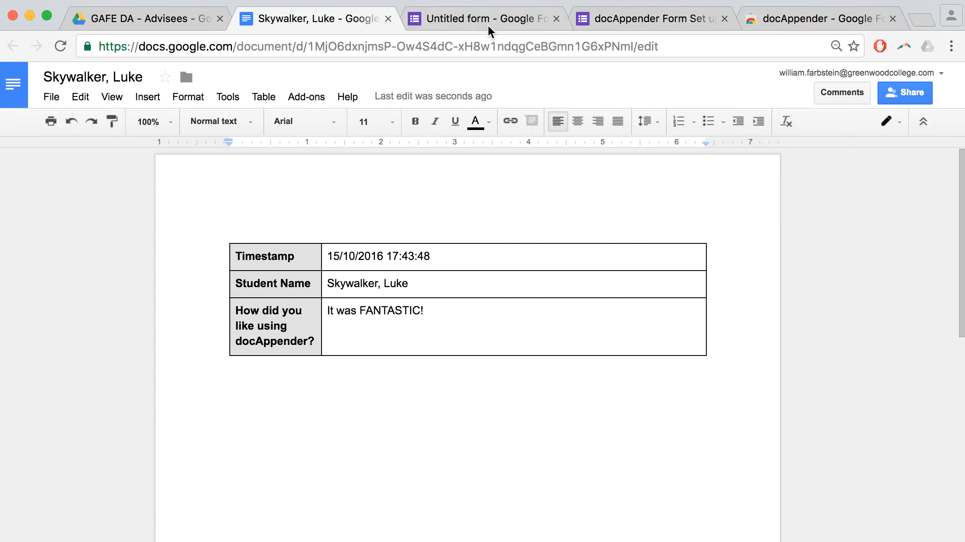
Return to the form in Google Forms and review its Student Name and "How did you like using docAppender?" questions.
left_click(507, 18)
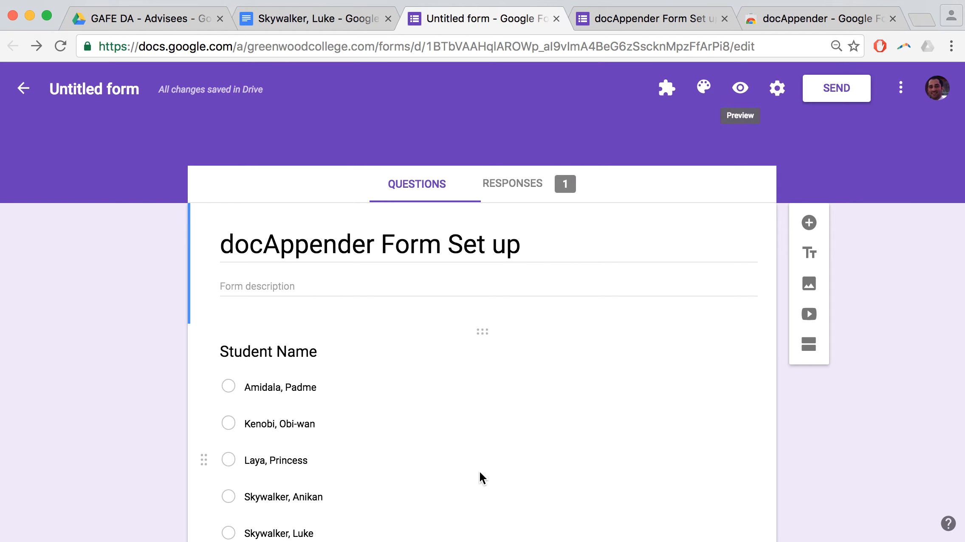
scroll(478, 471, "down", 8)
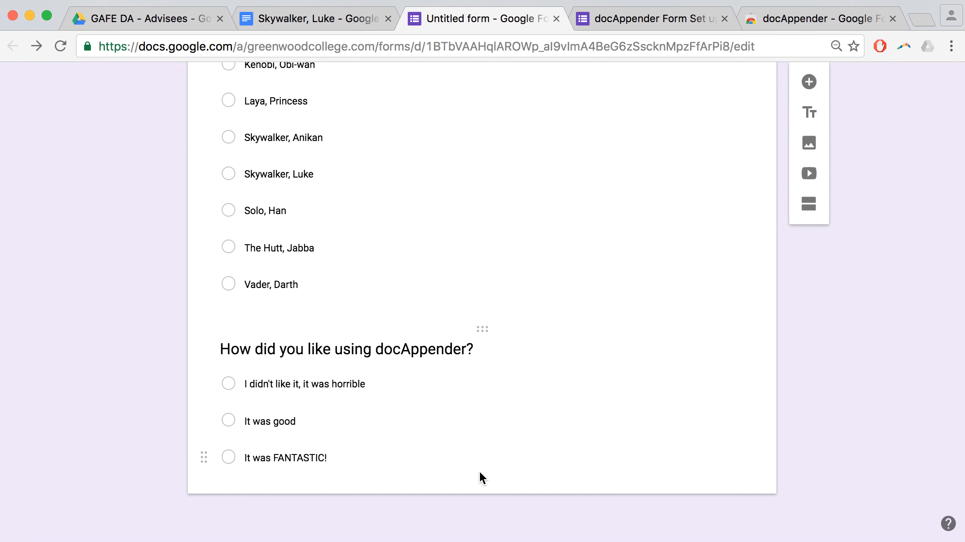
scroll(542, 222, "up", 10)
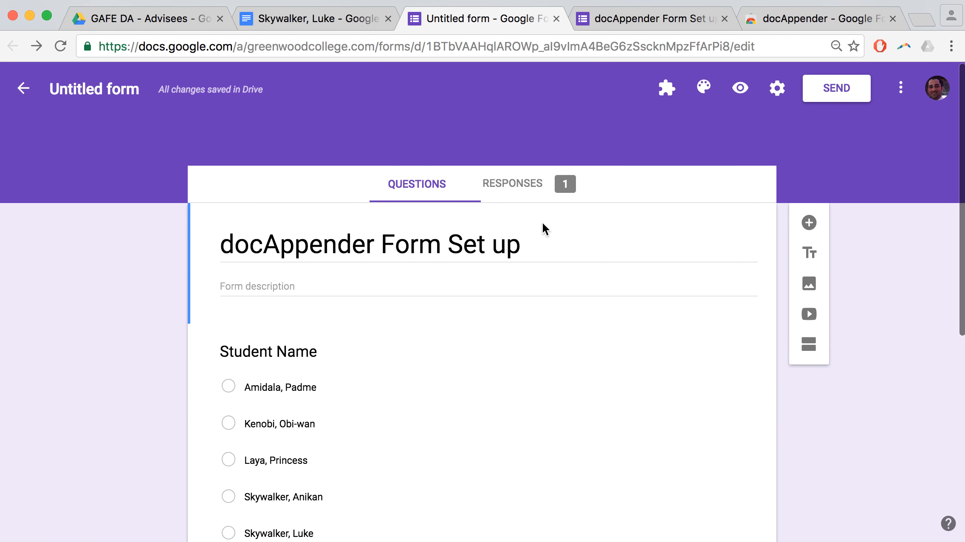
scroll(515, 405, "down", 3)
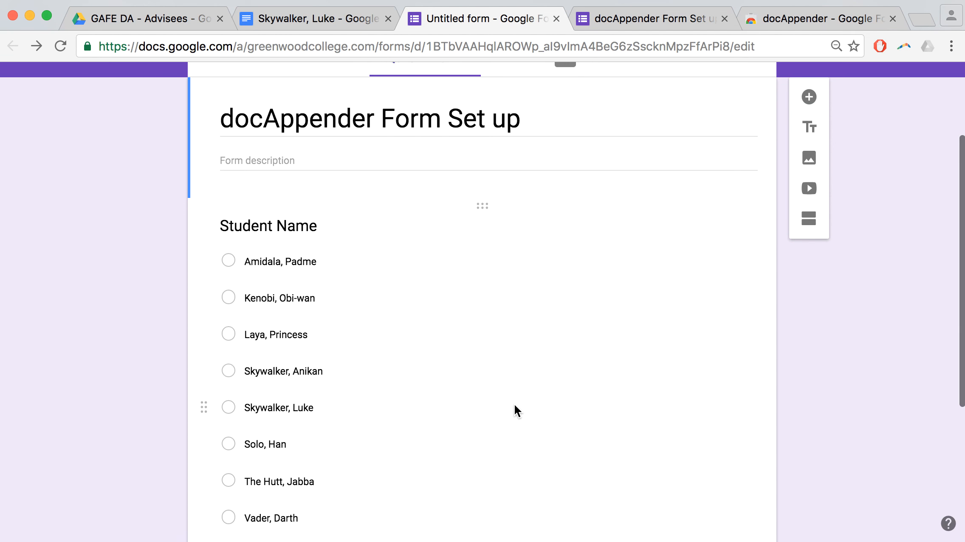
scroll(515, 409, "down", 1)
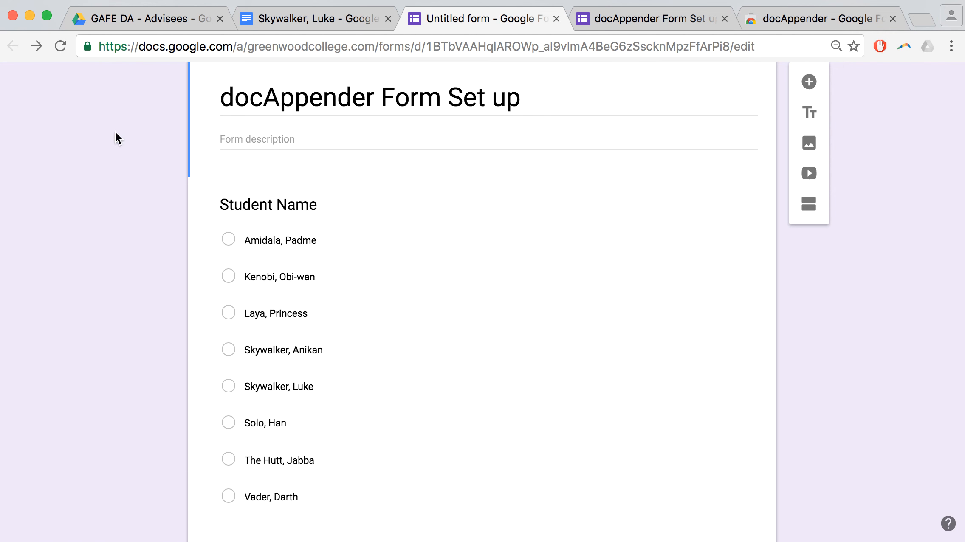